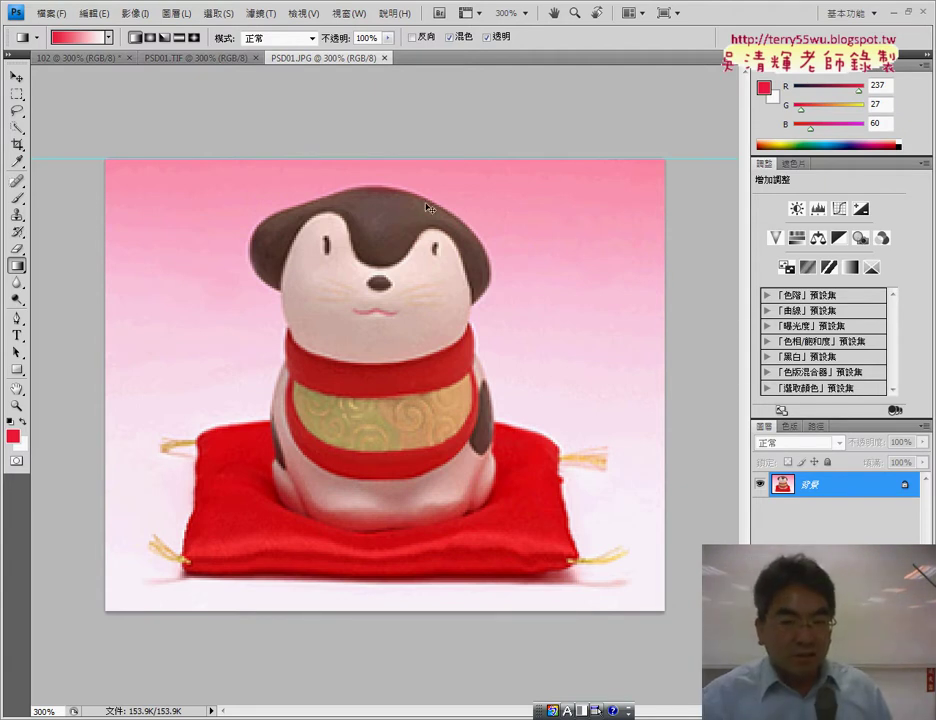
Step: Drag the PSD01.JPG tab beside the 102 gradient tab, ending on the figurine photo
{"action": "left_click", "coordinate": [81, 58]}
{"action": "left_click_drag", "start_coordinate": [315, 63], "coordinate": [90, 64]}
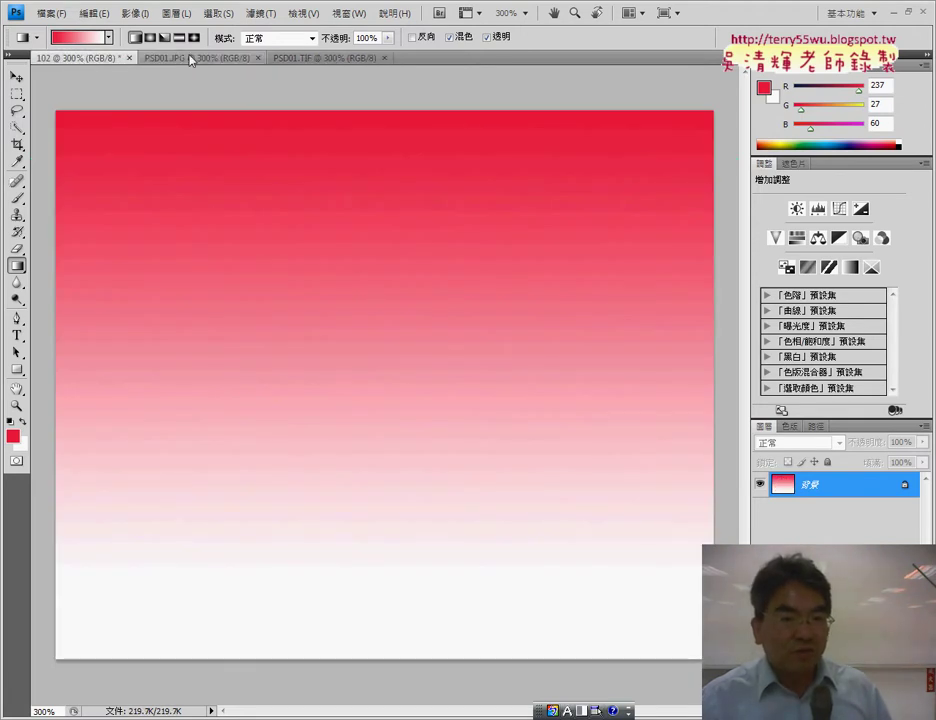
{"action": "left_click", "coordinate": [190, 58]}
{"action": "left_click", "coordinate": [81, 58]}
{"action": "left_click", "coordinate": [188, 58]}
{"action": "left_click", "coordinate": [79, 58]}
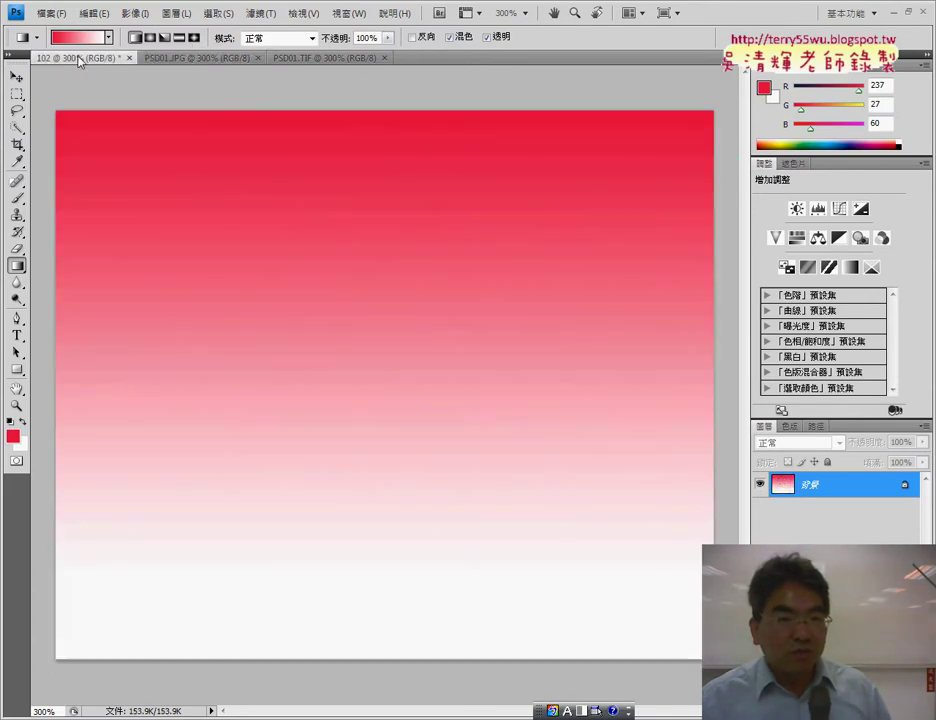
{"action": "left_click", "coordinate": [190, 58]}
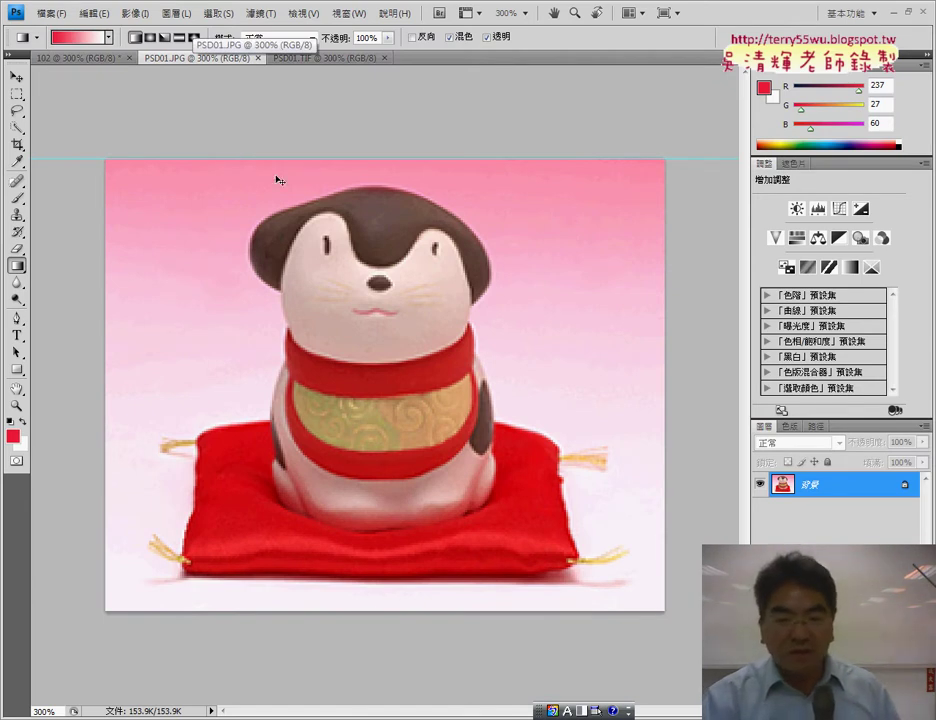
Step: Zoom the figurine photo out and back to 300%, then open the Lasso tool flyout
{"action": "key", "text": "ctrl+minus"}
{"action": "key", "text": "ctrl+plus"}
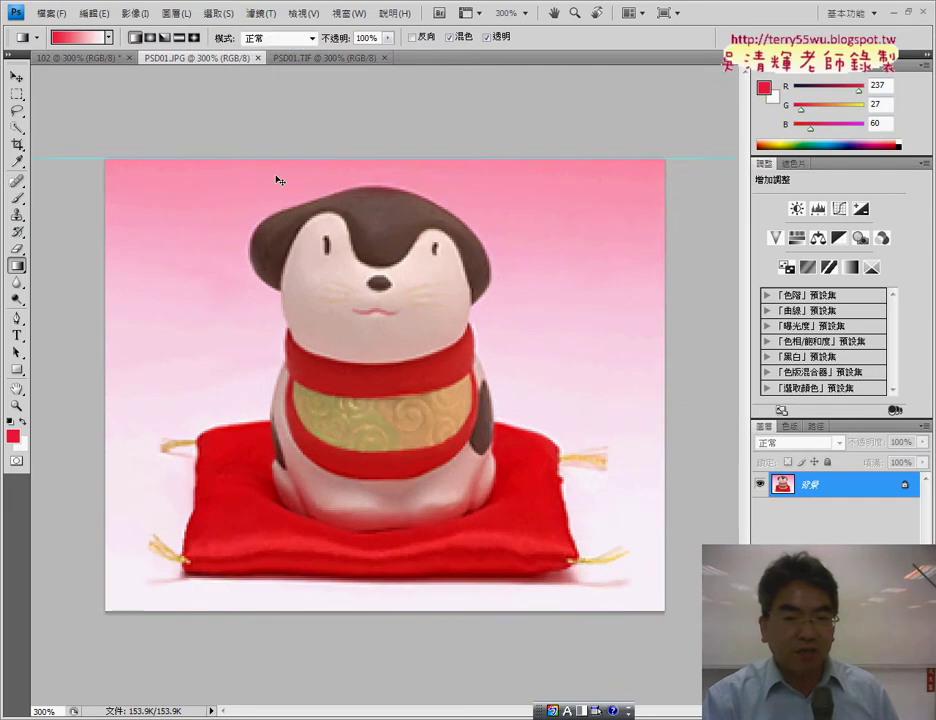
{"action": "key", "text": "ctrl+plus"}
{"action": "key", "text": "ctrl+minus"}
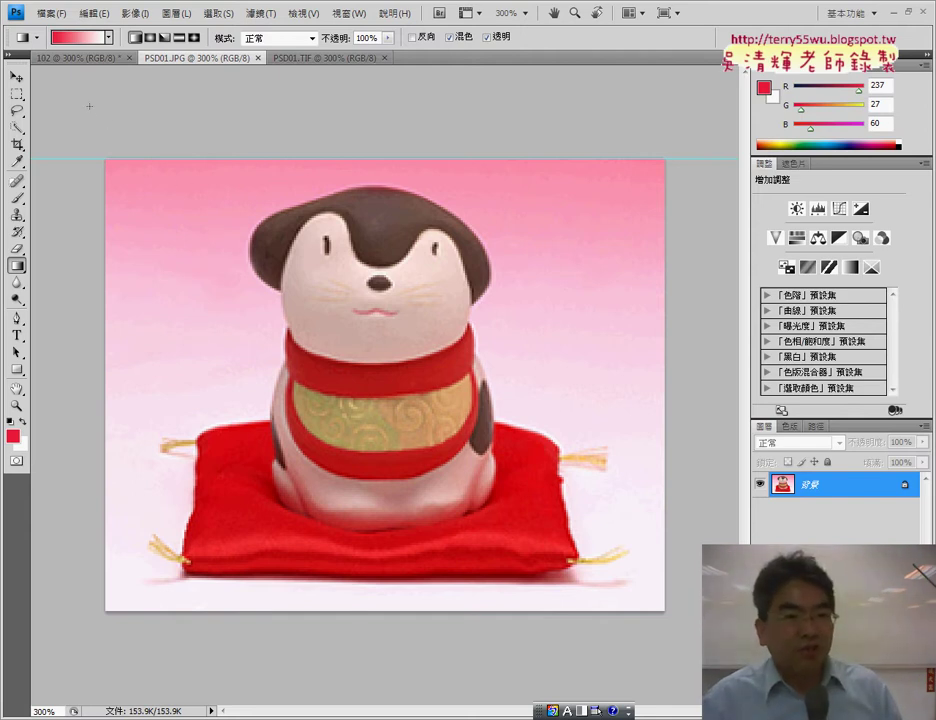
{"action": "left_click", "coordinate": [20, 116]}
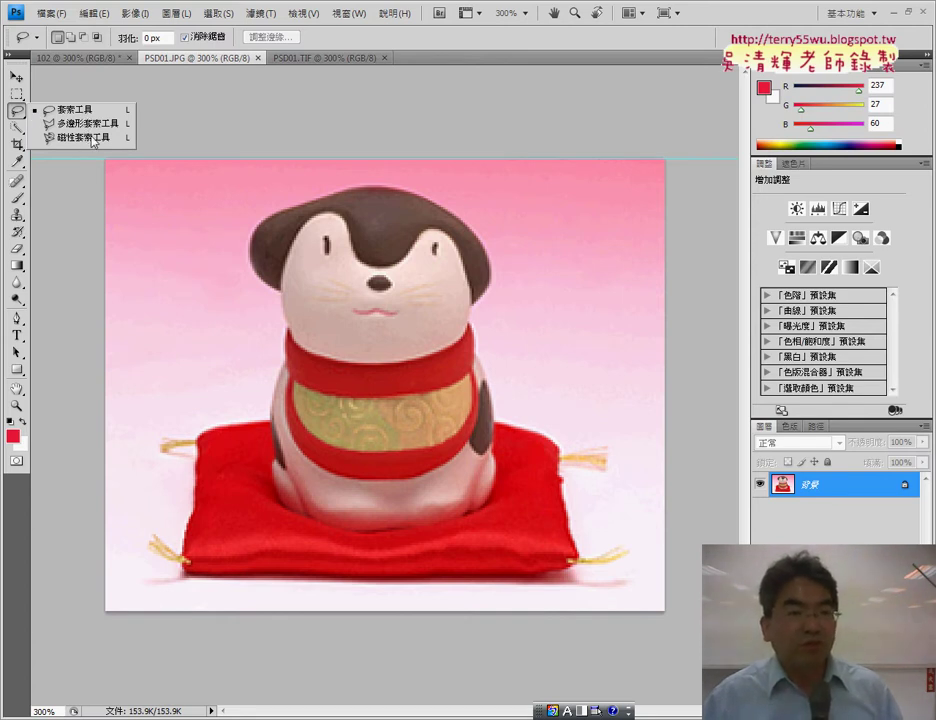
Step: Choose 快速選取工具 (Quick Selection Tool) from the toolbox slot, with a 30 brush size
{"action": "left_click", "coordinate": [17, 108]}
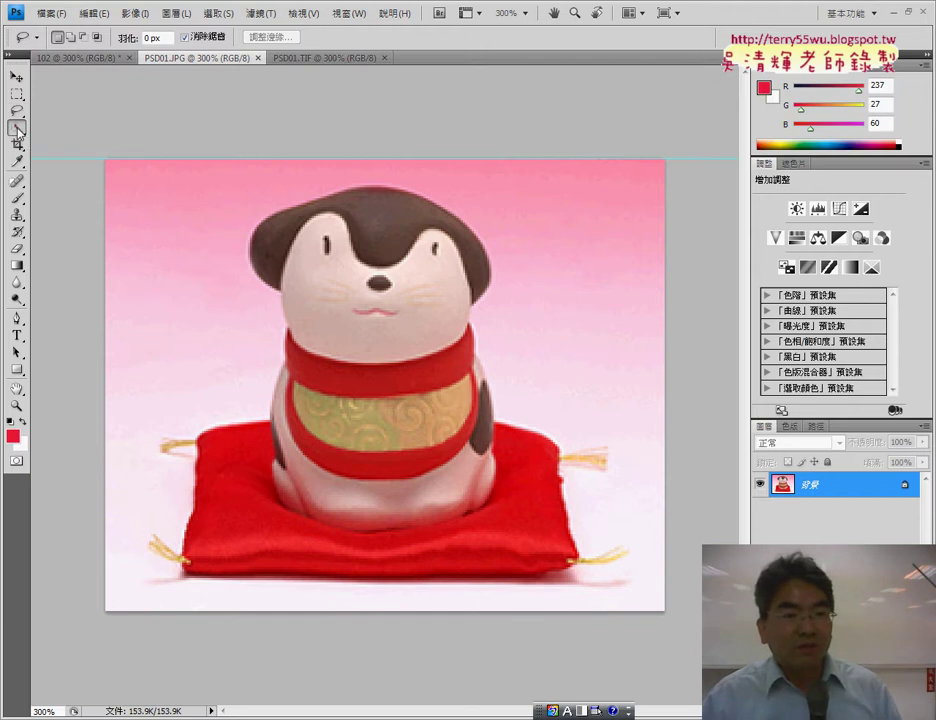
{"action": "left_click", "coordinate": [18, 127]}
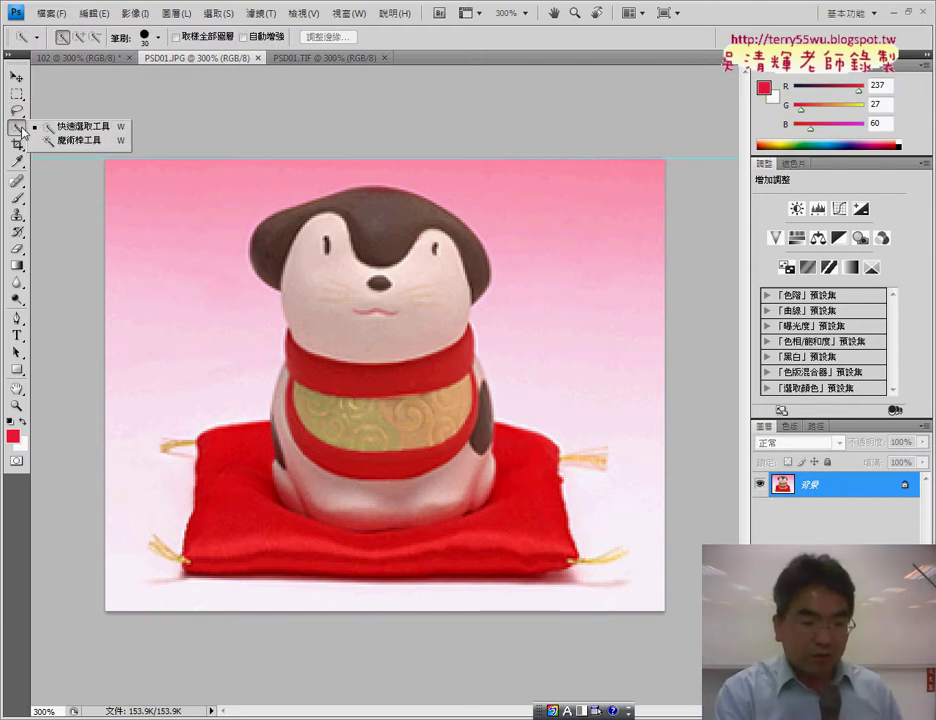
{"action": "mouse_move", "coordinate": [24, 102]}
{"action": "left_mouse_down"}
{"action": "mouse_move", "coordinate": [14, 138]}
{"action": "mouse_move", "coordinate": [40, 147]}
{"action": "left_mouse_up"}
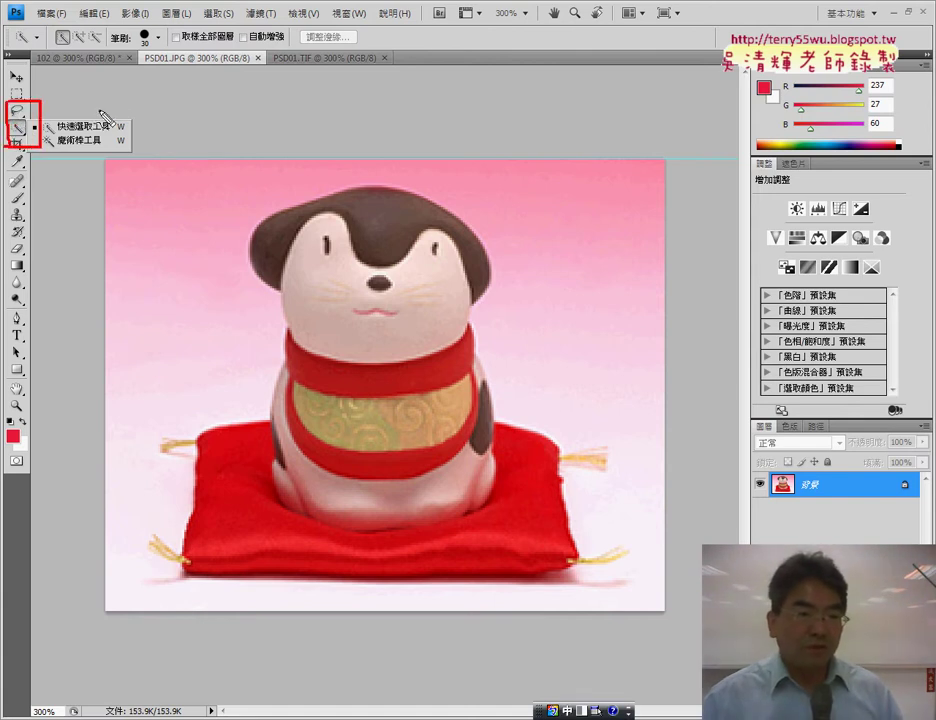
{"action": "left_click_drag", "start_coordinate": [113, 100], "coordinate": [44, 116]}
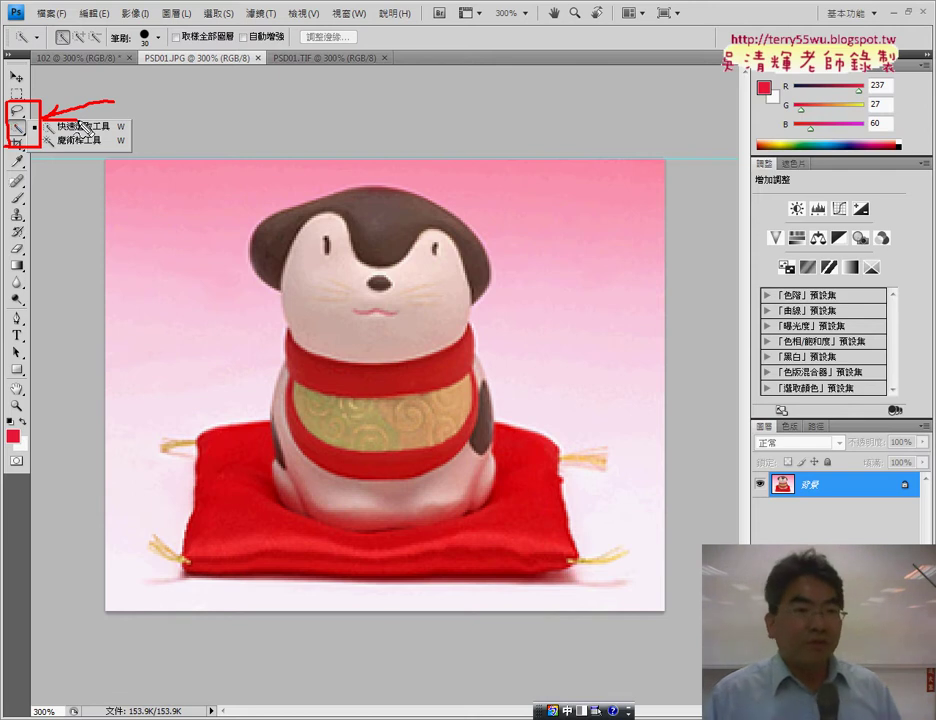
{"action": "left_click_drag", "start_coordinate": [62, 147], "coordinate": [100, 145]}
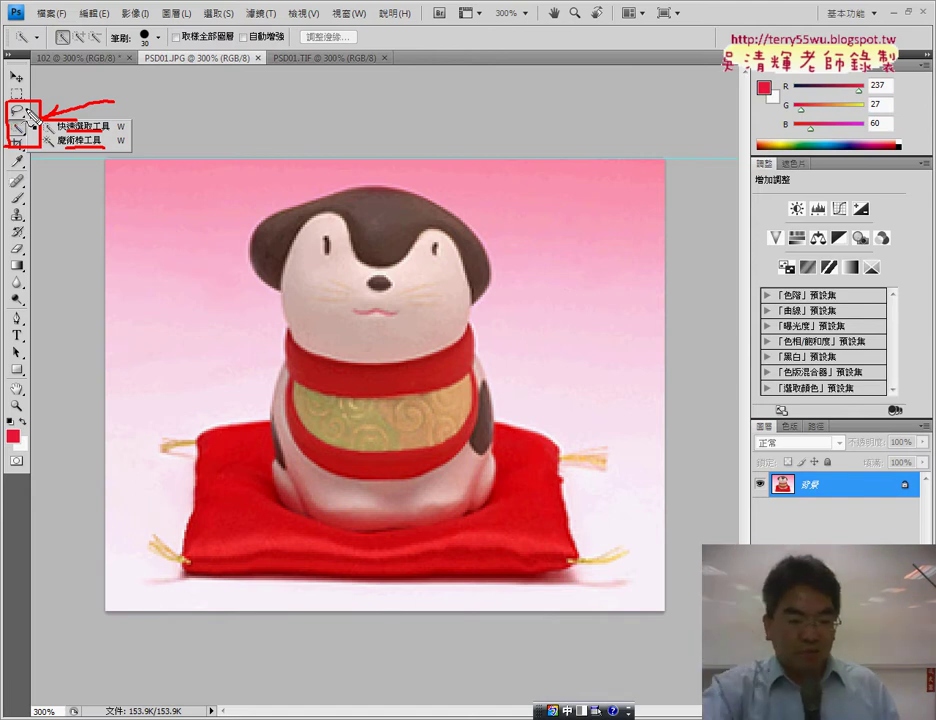
{"action": "left_click", "coordinate": [30, 115]}
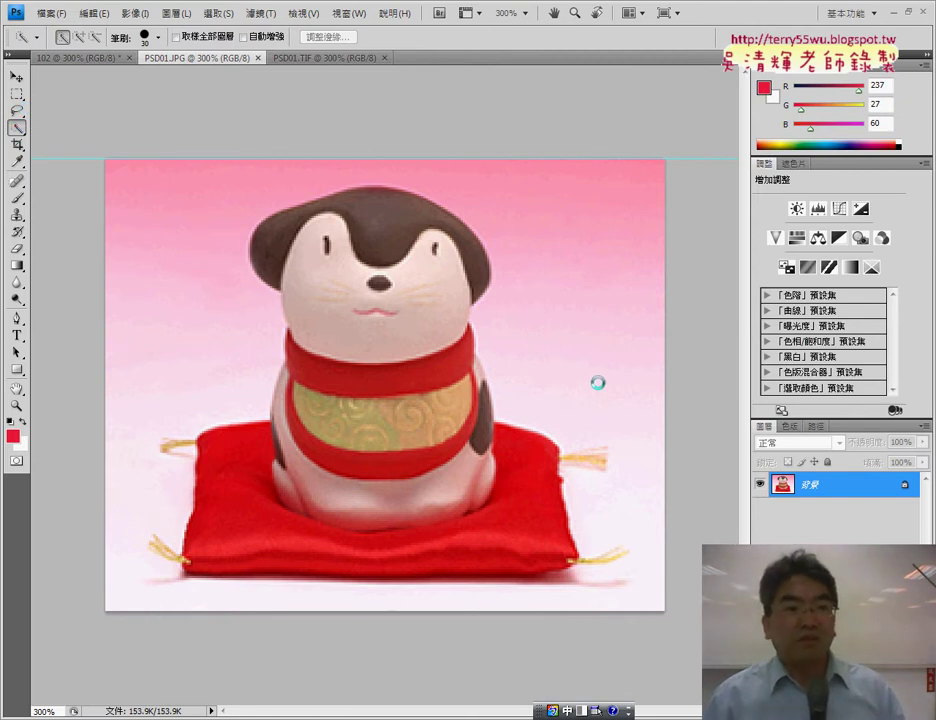
{"action": "right_click", "coordinate": [24, 134]}
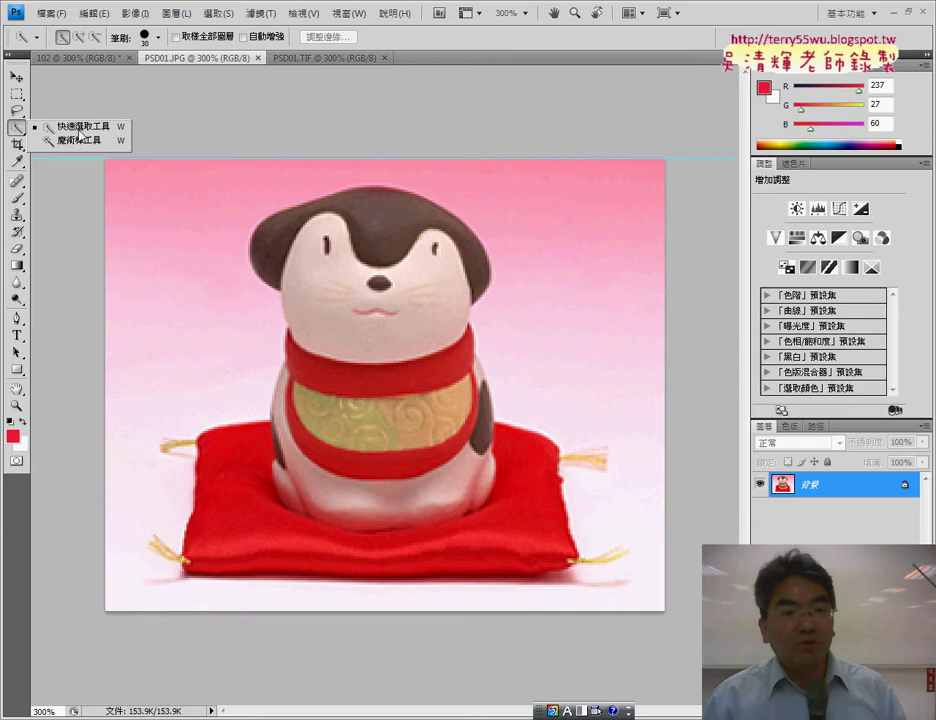
{"action": "left_click", "coordinate": [80, 127]}
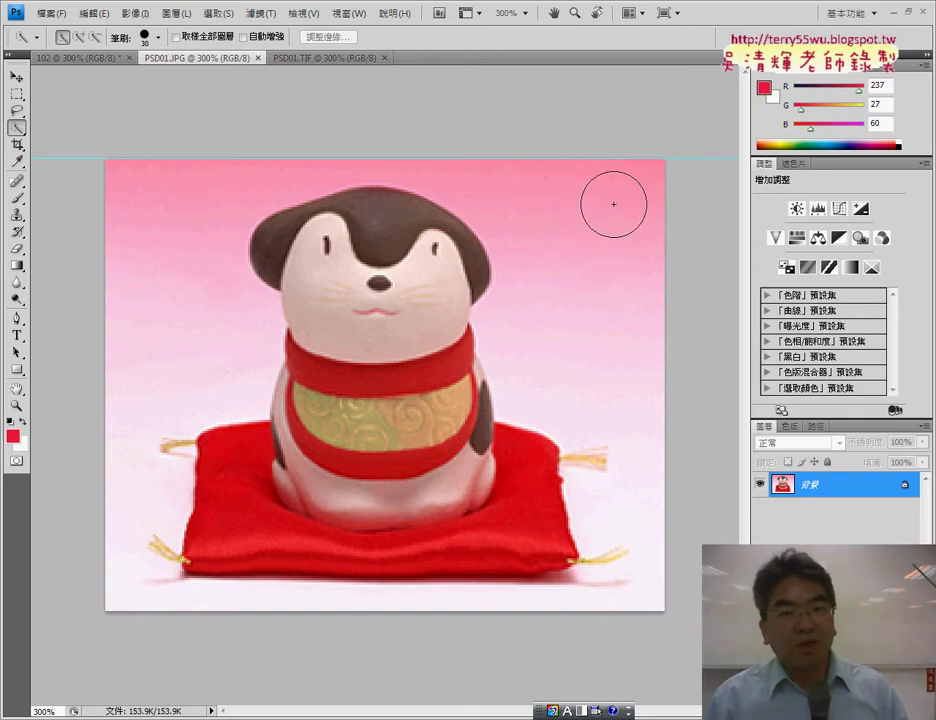
Step: Paint a quick selection across the pink backdrop on both sides of the figurine
{"action": "left_click_drag", "start_coordinate": [619, 198], "coordinate": [603, 270]}
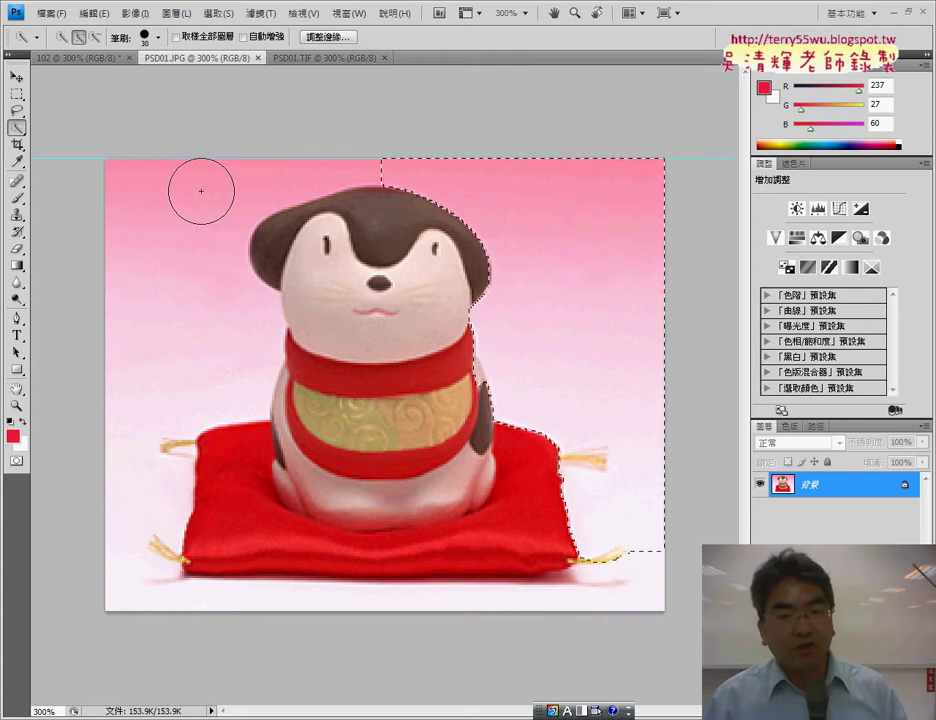
{"action": "left_click", "coordinate": [171, 188]}
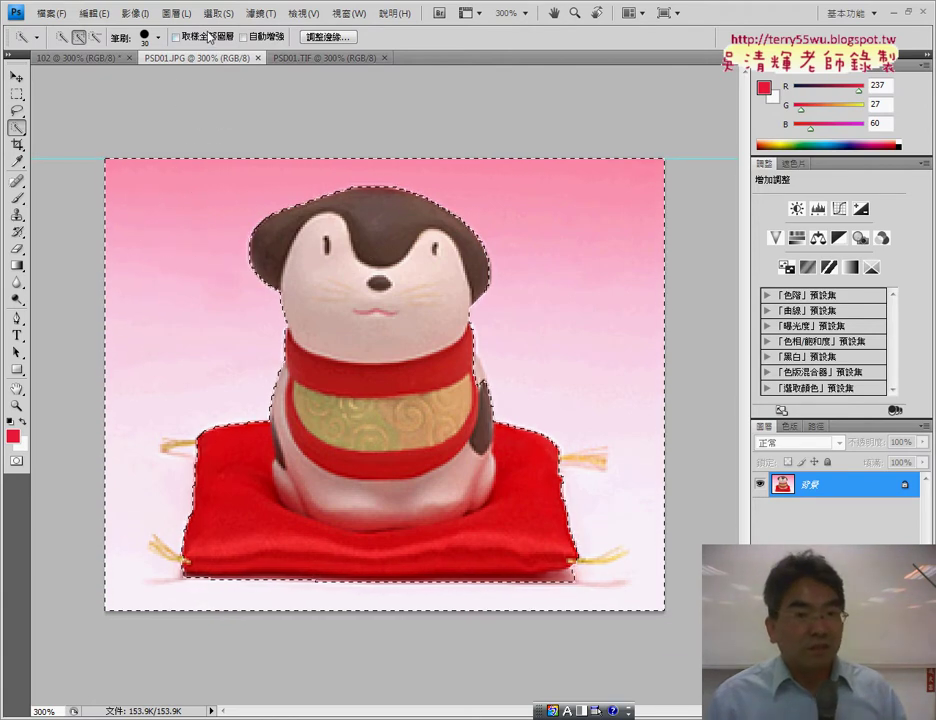
{"action": "left_click", "coordinate": [214, 13]}
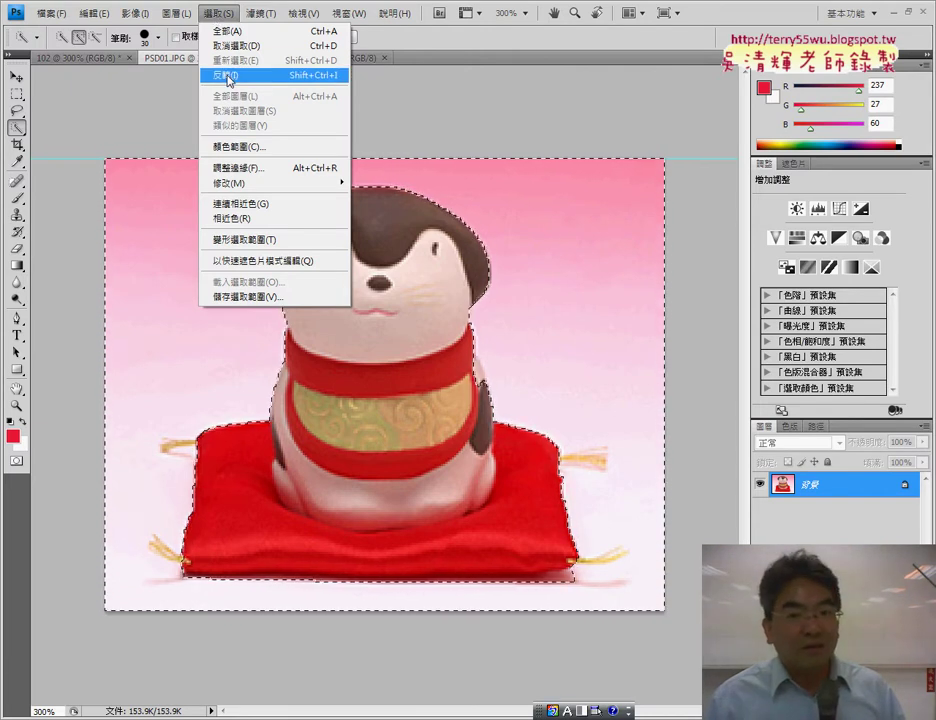
Step: Apply Select > 反轉 (Inverse) to the background selection
{"action": "left_click", "coordinate": [229, 76]}
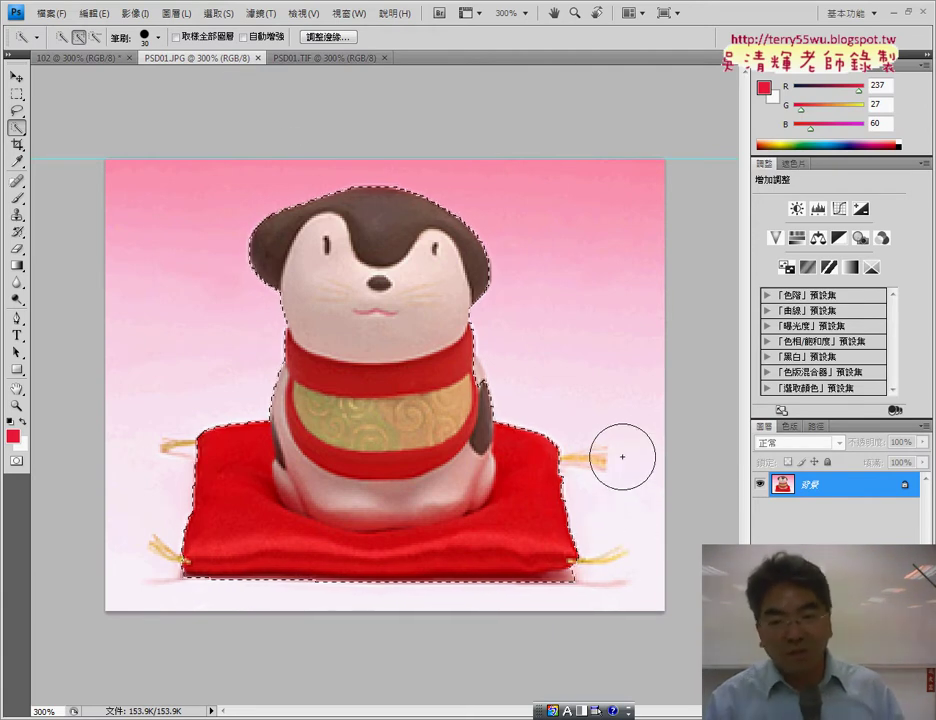
Step: Zoom to 600%, scroll across to check the selection edges, then pick the Lasso tool
{"action": "key", "text": "ctrl+plus"}
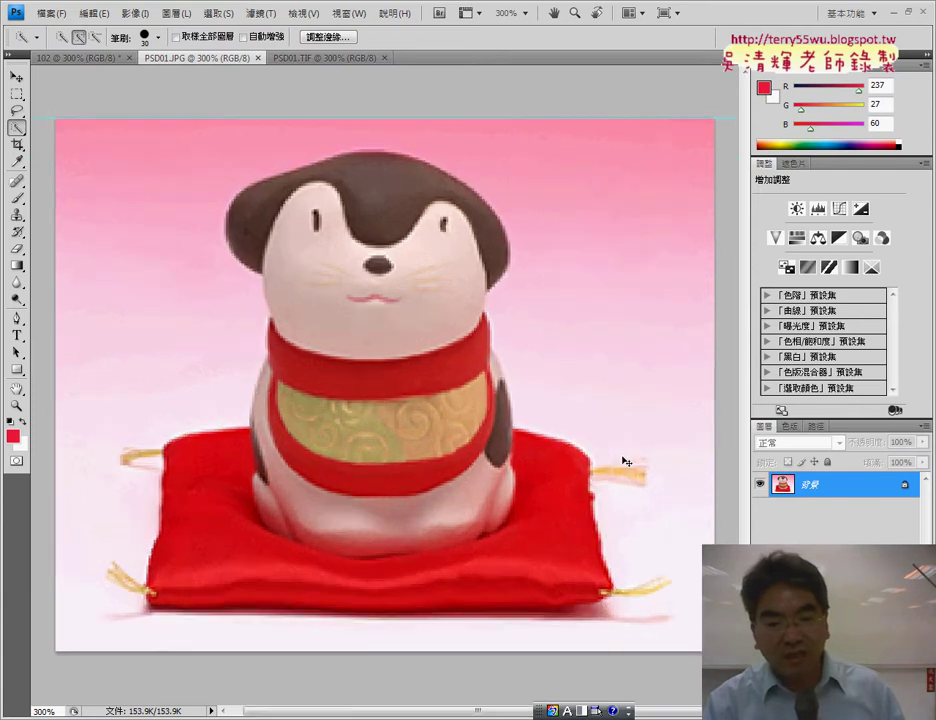
{"action": "key", "text": "ctrl+plus"}
{"action": "key", "text": "ctrl+plus"}
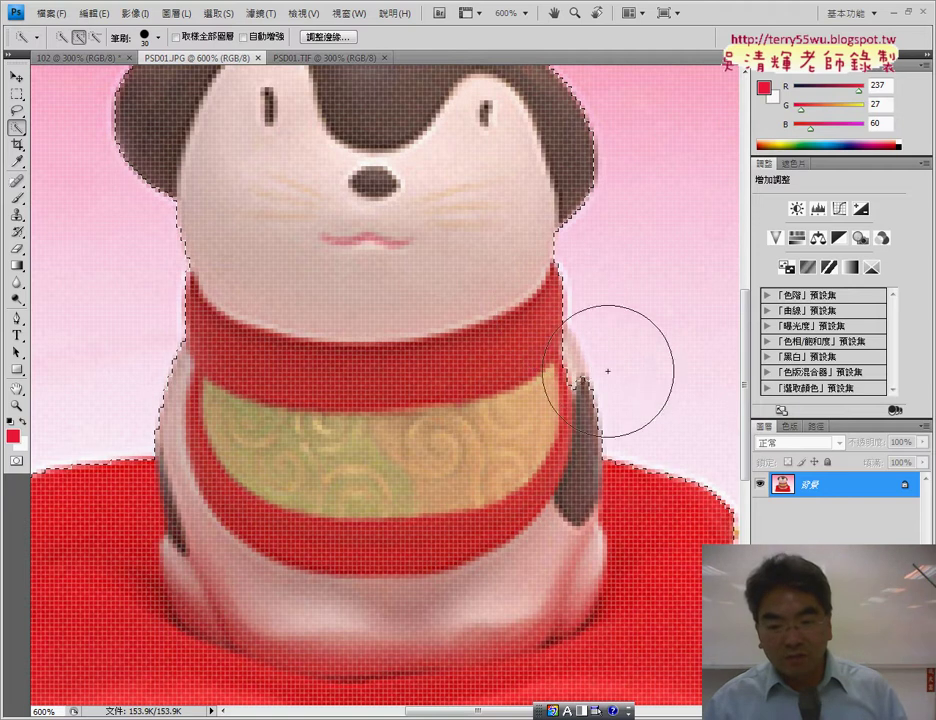
{"action": "left_click_drag", "start_coordinate": [481, 711], "coordinate": [567, 711]}
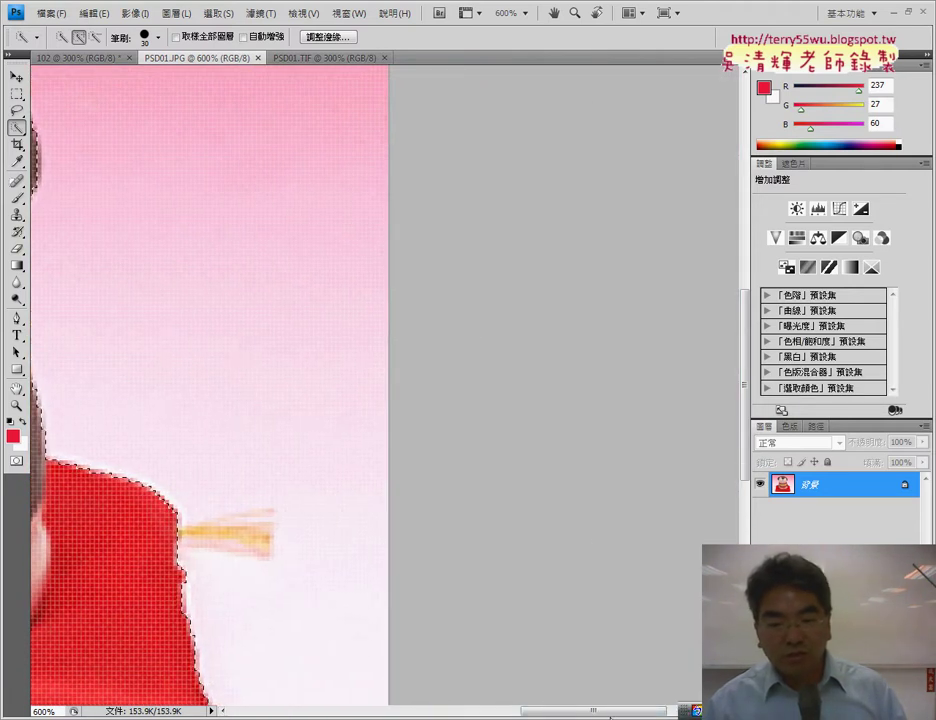
{"action": "left_click_drag", "start_coordinate": [548, 714], "coordinate": [451, 712]}
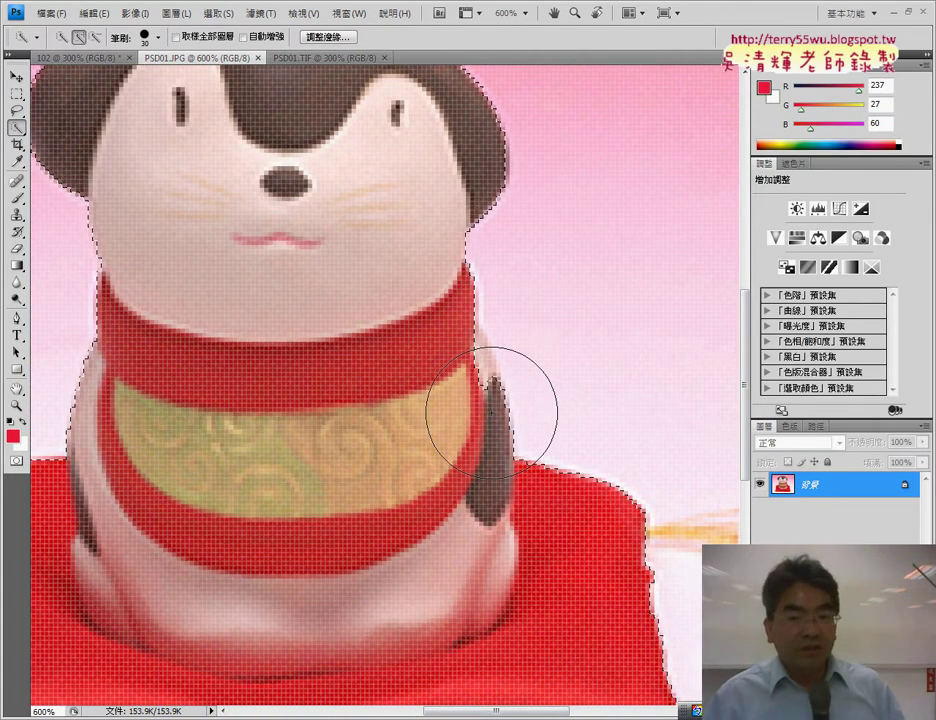
{"action": "left_click", "coordinate": [17, 110]}
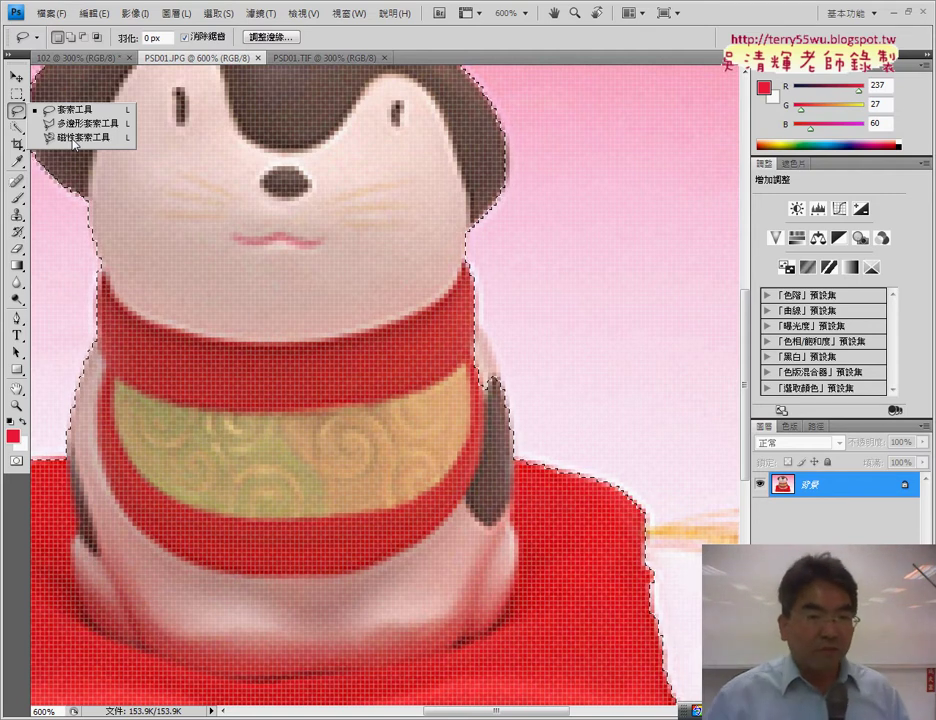
Step: Set the Lasso options bar to 增加至選取範圍 (Add to Selection) mode
{"action": "mouse_move", "coordinate": [467, 258]}
{"action": "left_mouse_down"}
{"action": "mouse_move", "coordinate": [495, 390]}
{"action": "mouse_move", "coordinate": [487, 392]}
{"action": "mouse_move", "coordinate": [451, 296]}
{"action": "mouse_move", "coordinate": [468, 262]}
{"action": "left_mouse_up"}
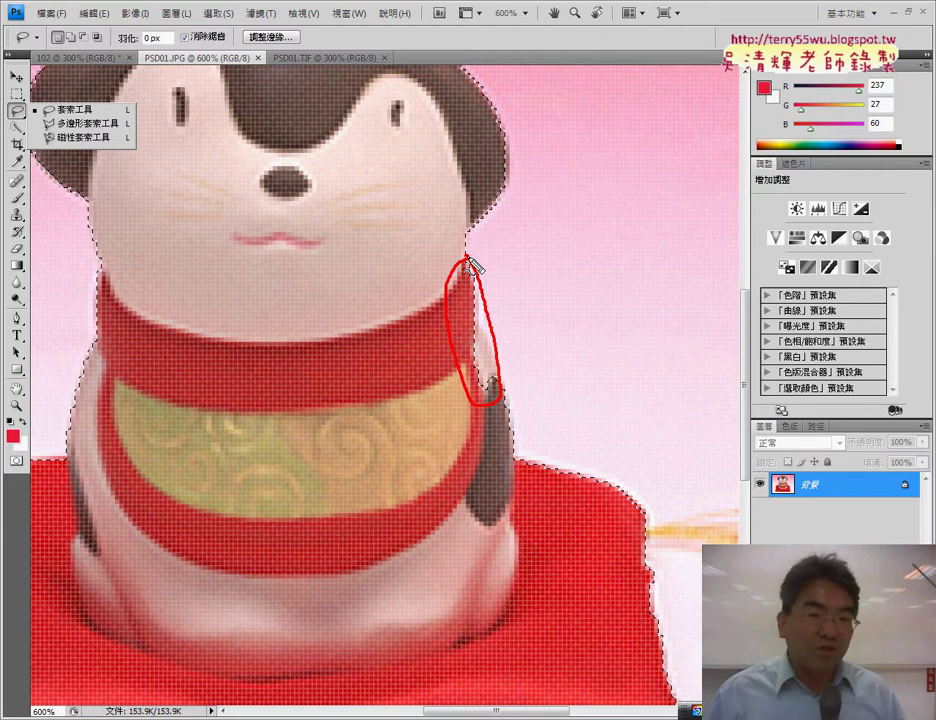
{"action": "left_click_drag", "start_coordinate": [40, 116], "coordinate": [87, 98]}
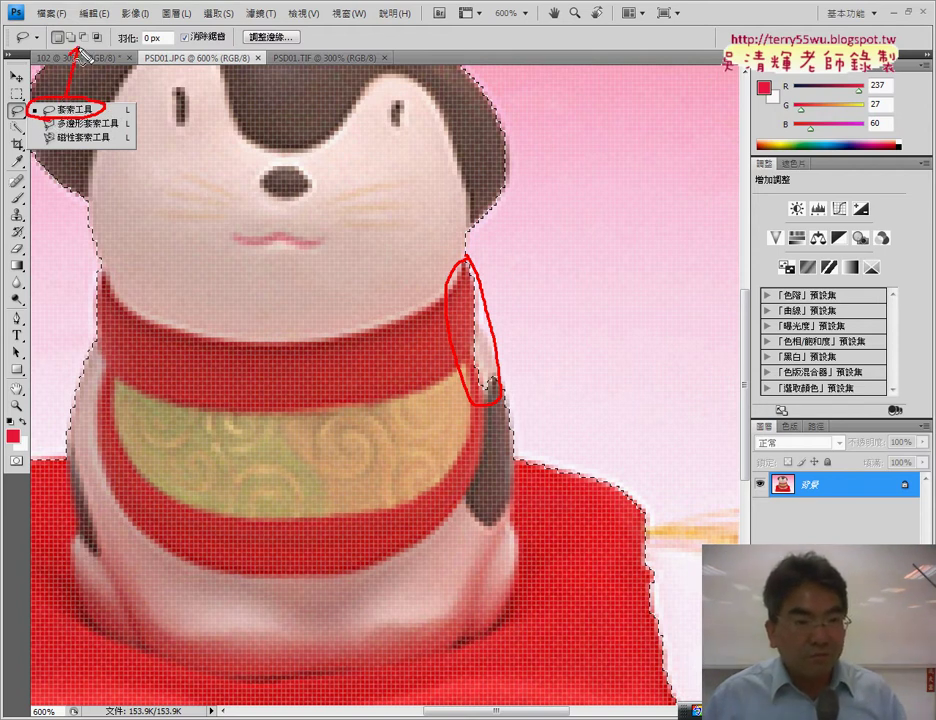
{"action": "left_click_drag", "start_coordinate": [86, 44], "coordinate": [94, 44]}
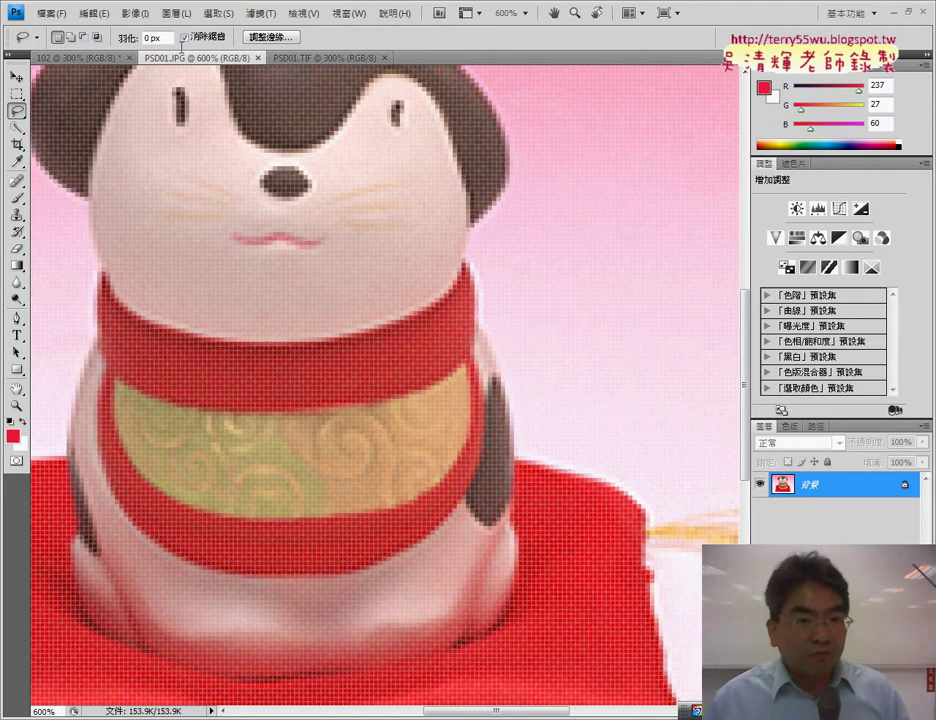
{"action": "left_click", "coordinate": [70, 38]}
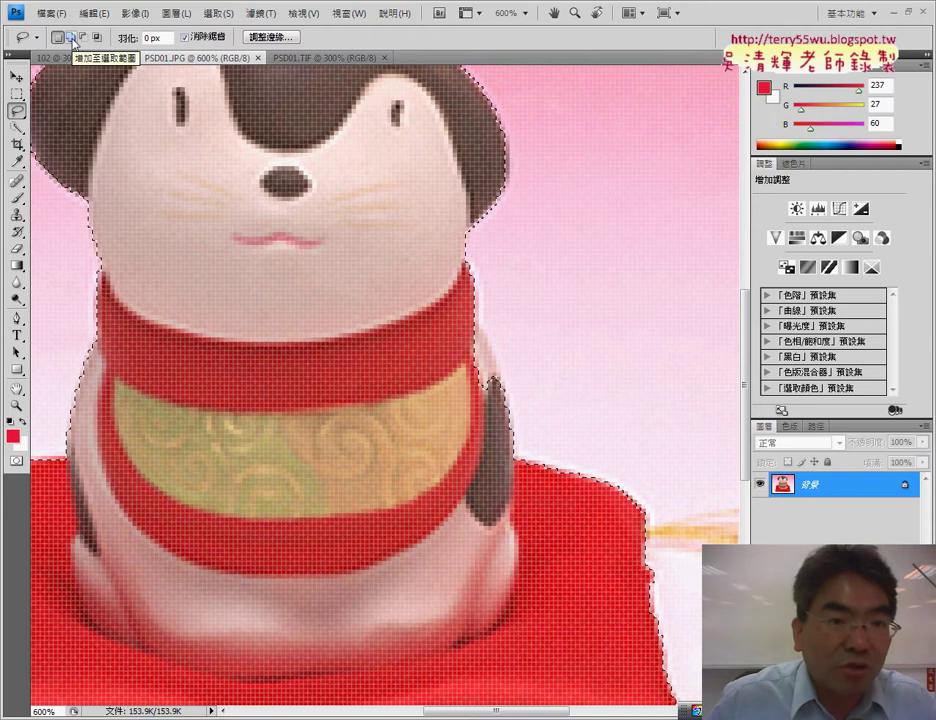
{"action": "left_click", "coordinate": [73, 40]}
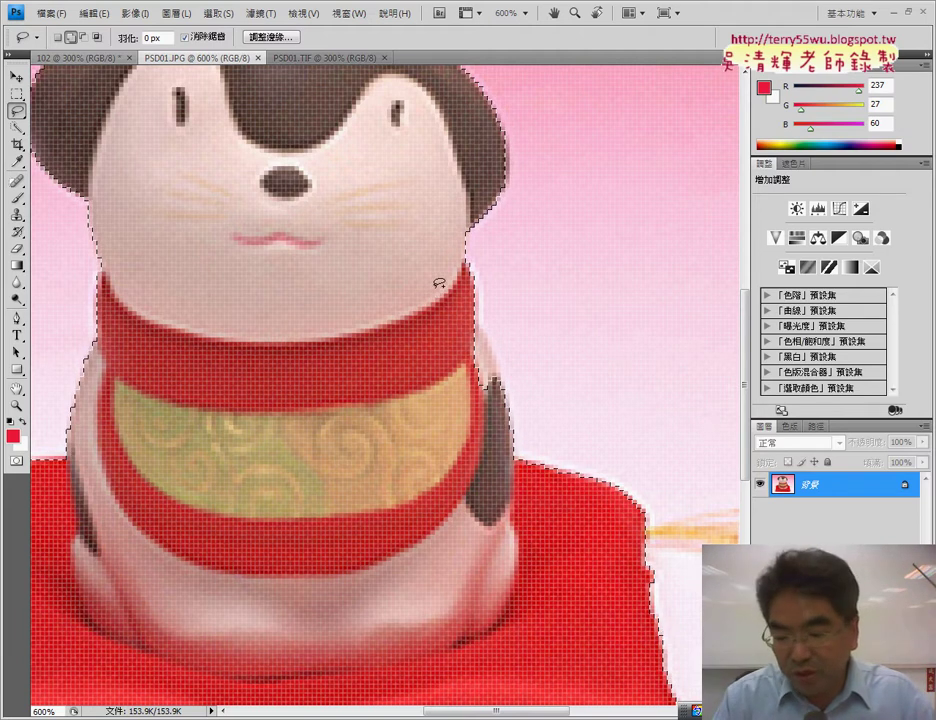
Step: At 800% zoom, lasso-redraw the selection edge along the cat's right side by the collar
{"action": "key", "text": "ctrl+plus"}
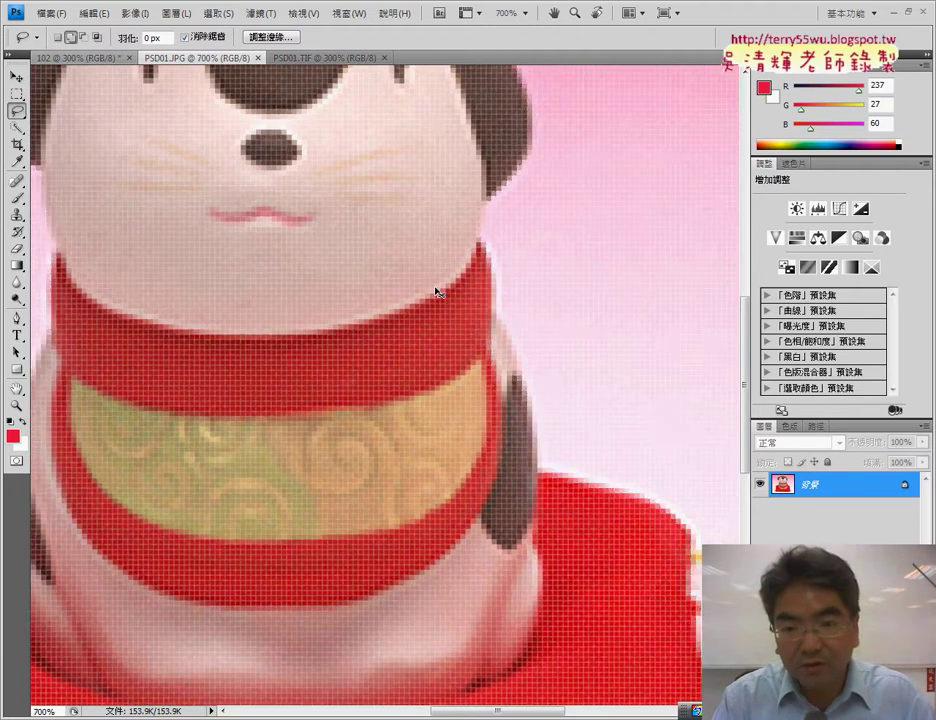
{"action": "key", "text": "ctrl+plus"}
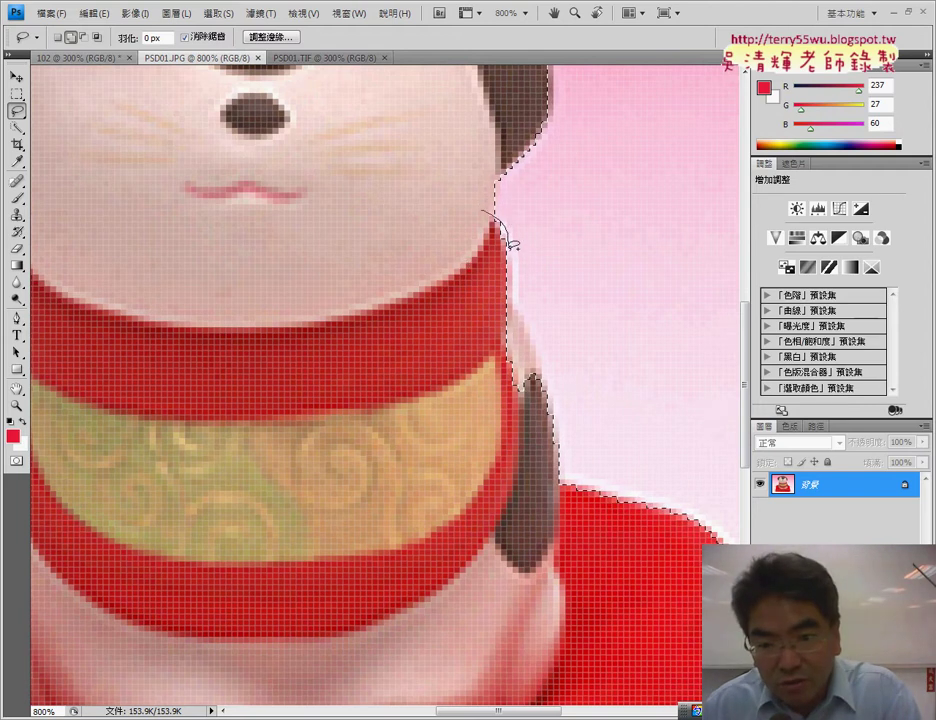
{"action": "left_click_drag", "start_coordinate": [518, 283], "coordinate": [519, 299]}
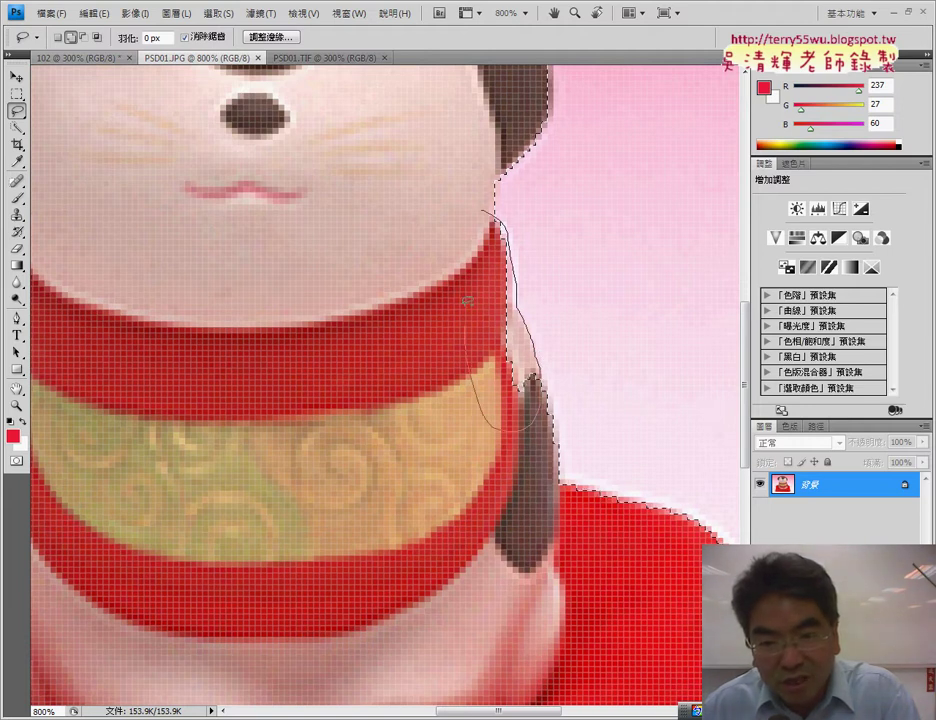
{"action": "left_click_drag", "start_coordinate": [467, 244], "coordinate": [488, 206]}
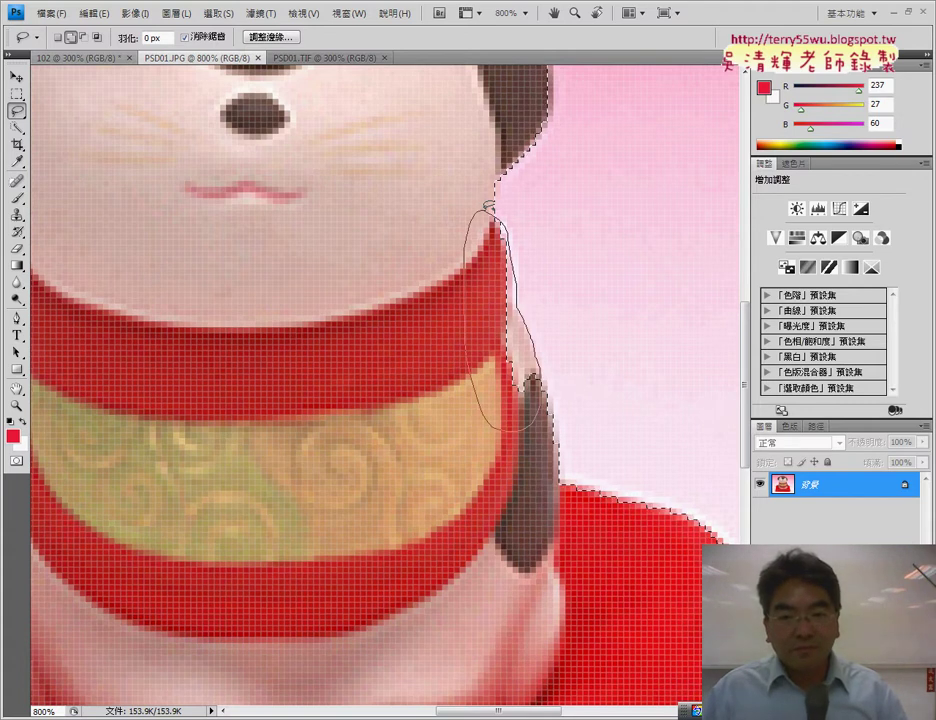
{"action": "left_click_drag", "start_coordinate": [488, 206], "coordinate": [488, 205]}
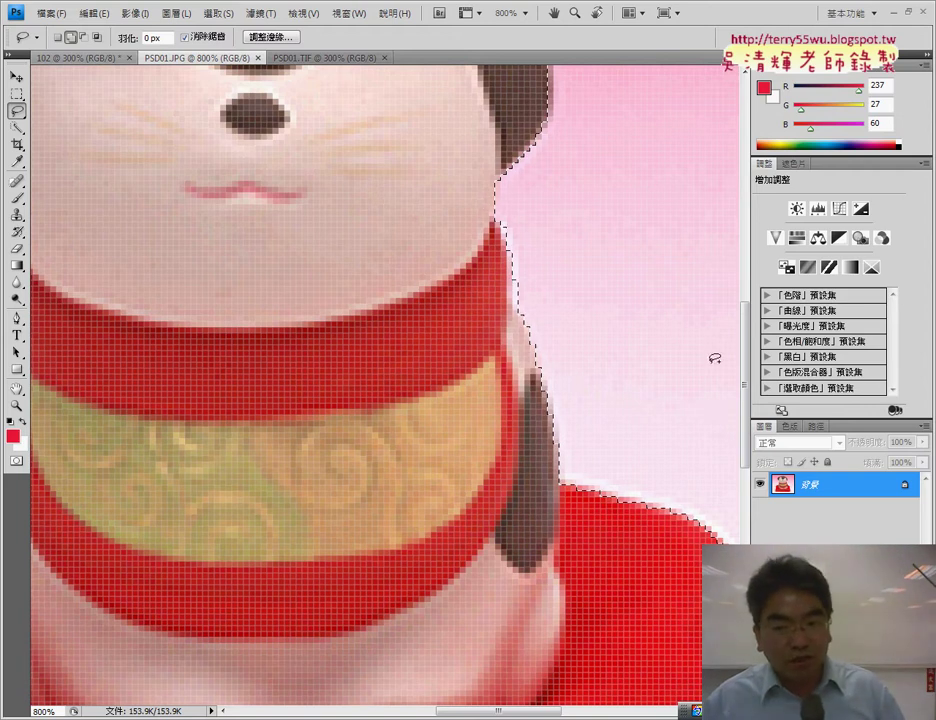
{"action": "left_click_drag", "start_coordinate": [745, 383], "coordinate": [757, 468]}
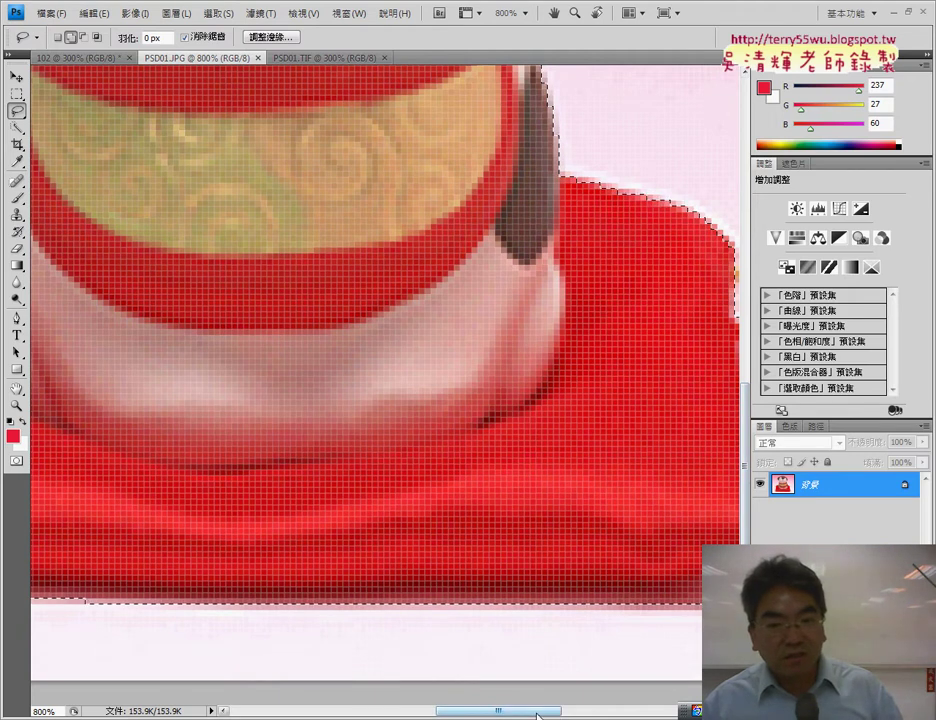
Step: Zoom to 1200% and lasso the upper and lower right tassels into the selection
{"action": "left_click_drag", "start_coordinate": [521, 711], "coordinate": [610, 713]}
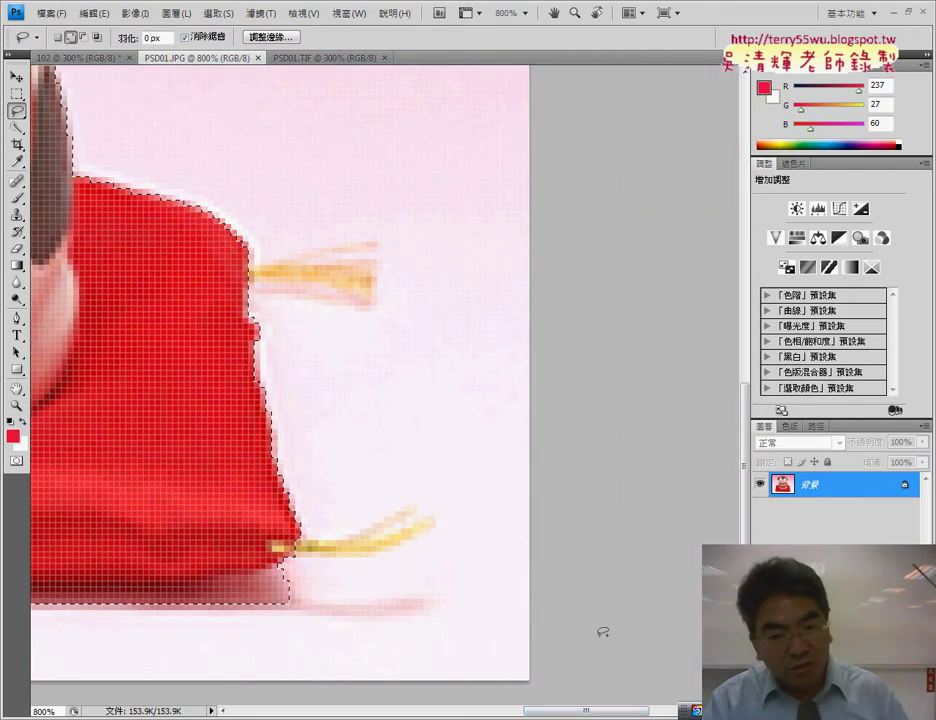
{"action": "key", "text": "ctrl+plus"}
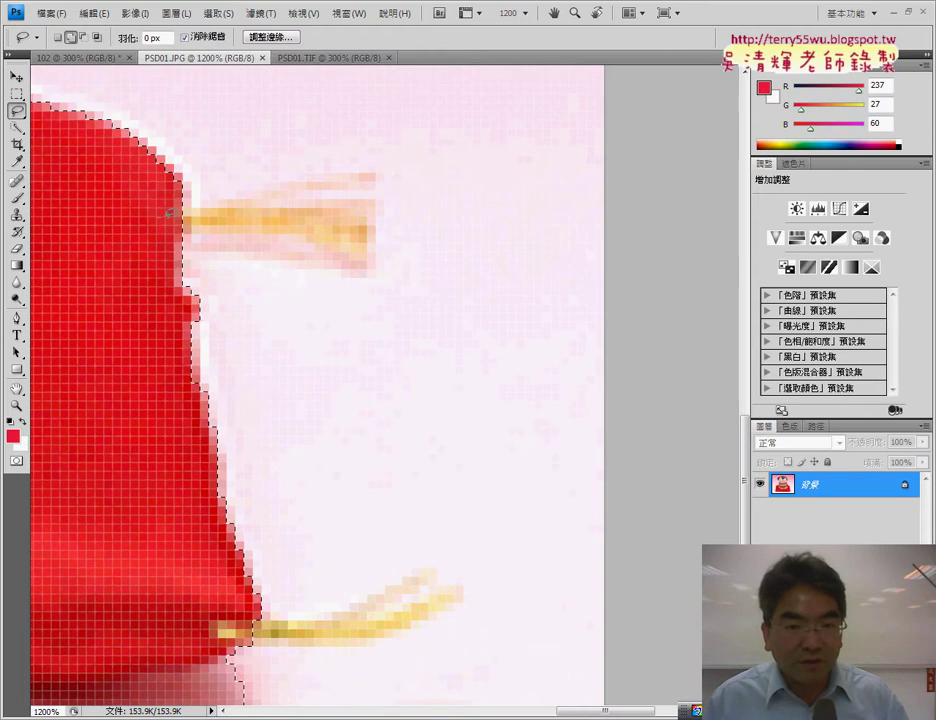
{"action": "left_click_drag", "start_coordinate": [300, 176], "coordinate": [375, 164]}
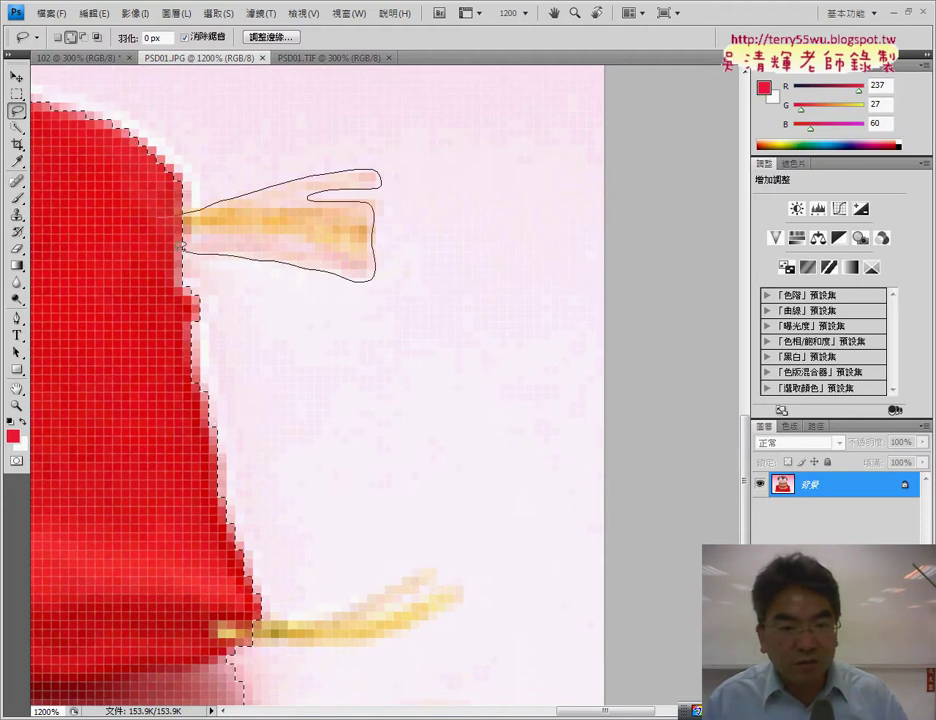
{"action": "left_click_drag", "start_coordinate": [186, 244], "coordinate": [164, 213]}
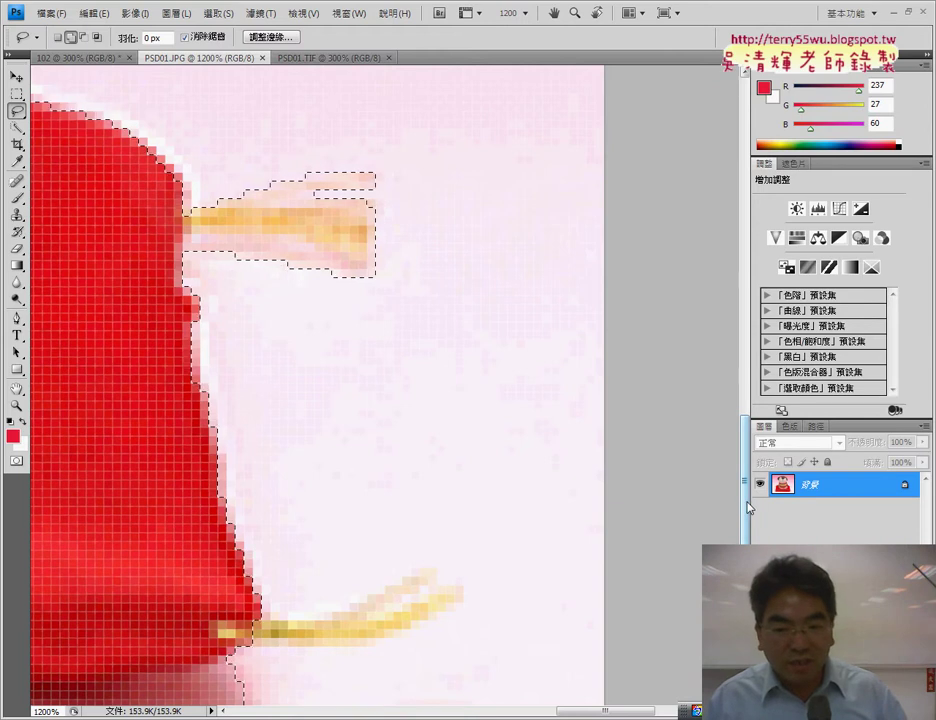
{"action": "scroll", "coordinate": [546, 368], "scroll_direction": "down", "scroll_amount": 5}
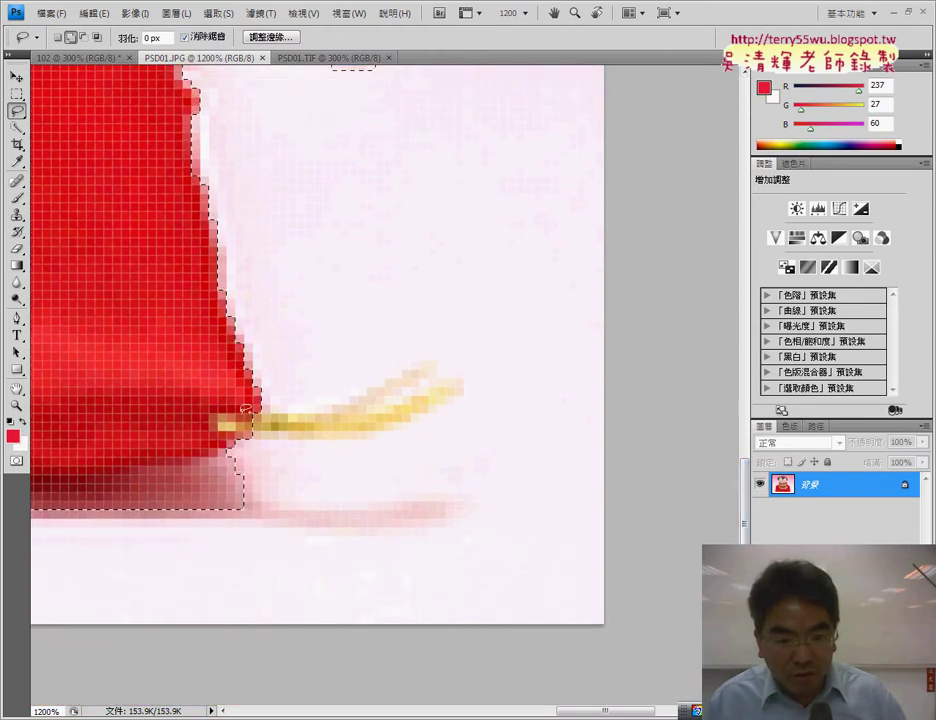
{"action": "mouse_move", "coordinate": [254, 411]}
{"action": "left_mouse_down"}
{"action": "mouse_move", "coordinate": [354, 397]}
{"action": "mouse_move", "coordinate": [399, 373]}
{"action": "mouse_move", "coordinate": [415, 382]}
{"action": "mouse_move", "coordinate": [420, 409]}
{"action": "left_mouse_up"}
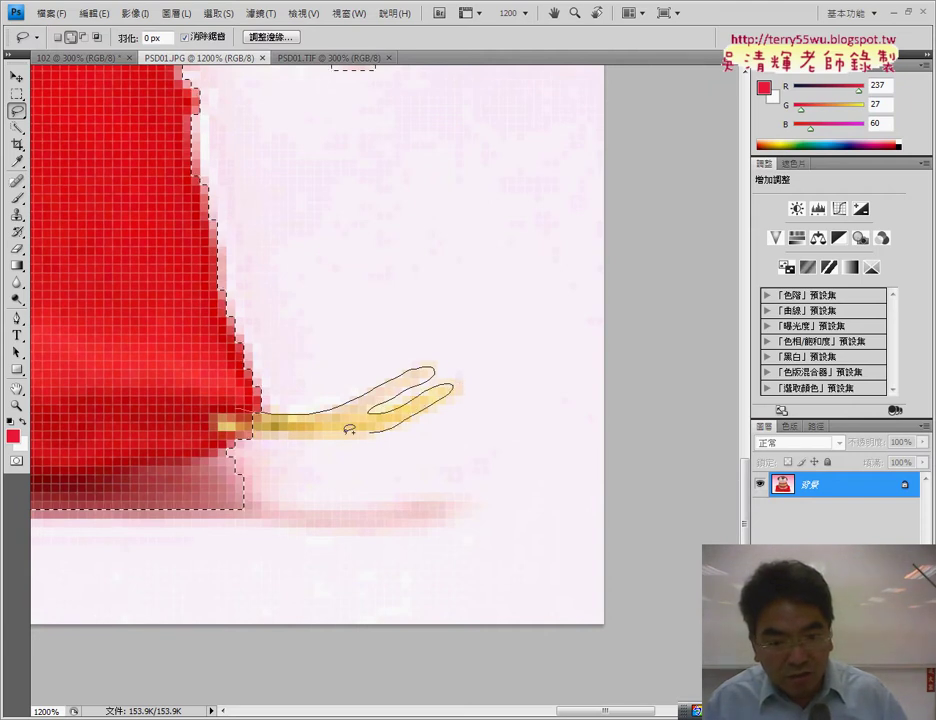
{"action": "left_click_drag", "start_coordinate": [250, 430], "coordinate": [252, 428]}
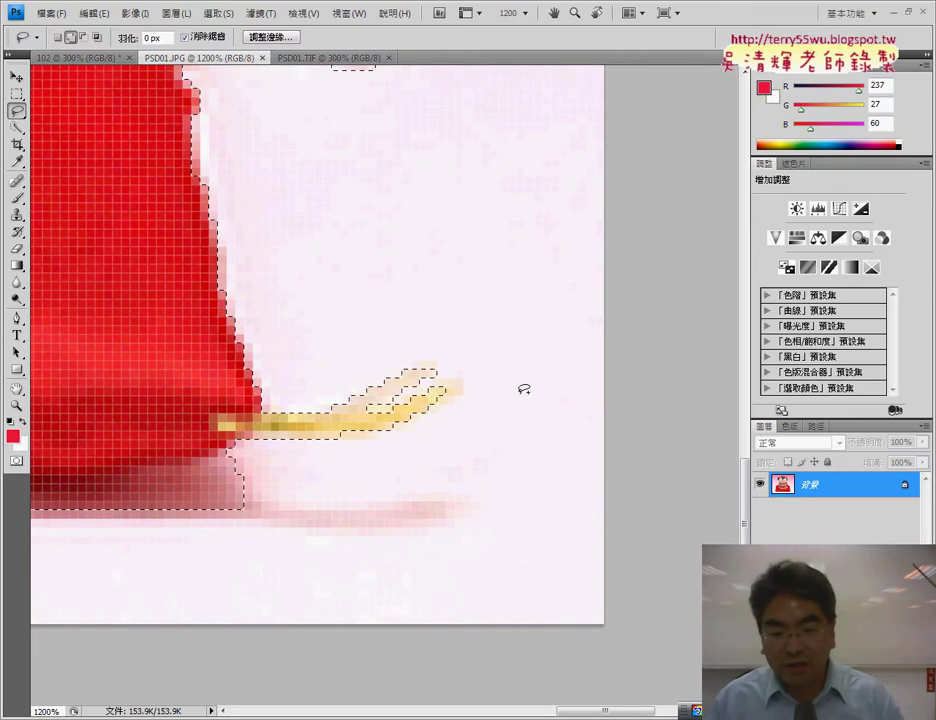
Step: Add the shadow strip under the cushion and the lower left tassel to the selection
{"action": "left_click_drag", "start_coordinate": [606, 713], "coordinate": [575, 713]}
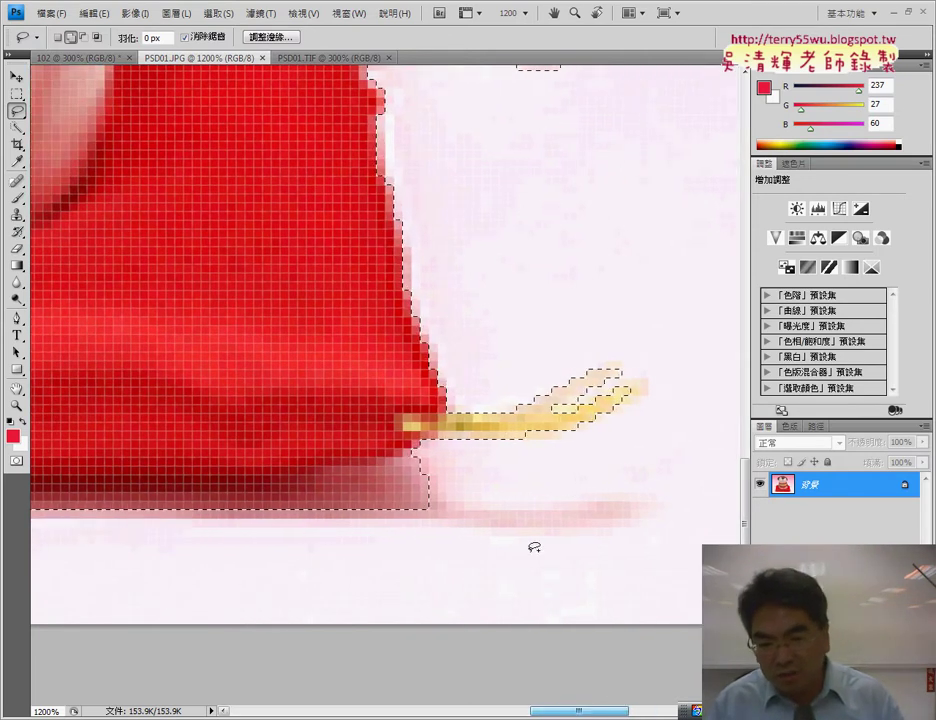
{"action": "left_click_drag", "start_coordinate": [403, 486], "coordinate": [484, 523]}
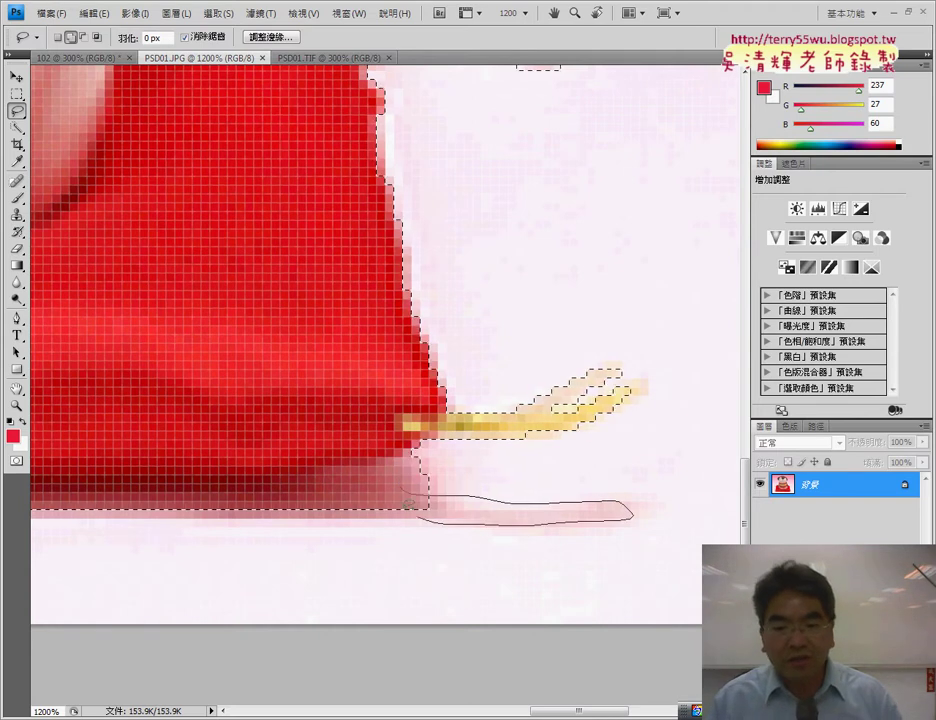
{"action": "left_click_drag", "start_coordinate": [484, 523], "coordinate": [439, 524]}
{"action": "left_click_drag", "start_coordinate": [600, 711], "coordinate": [366, 711]}
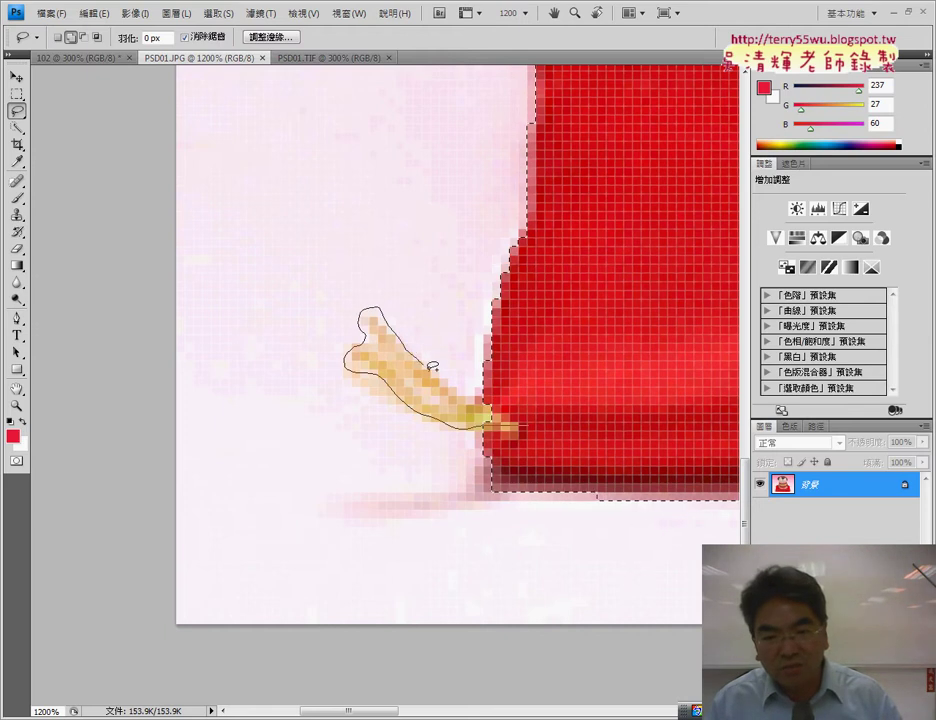
{"action": "left_click_drag", "start_coordinate": [507, 406], "coordinate": [505, 410]}
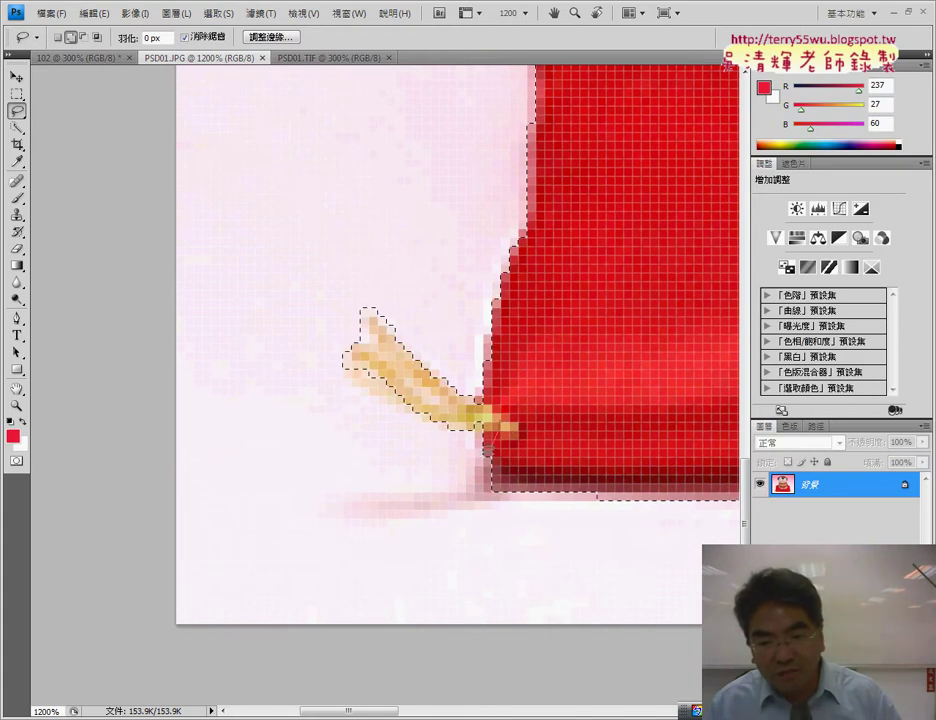
{"action": "left_click_drag", "start_coordinate": [462, 486], "coordinate": [438, 505]}
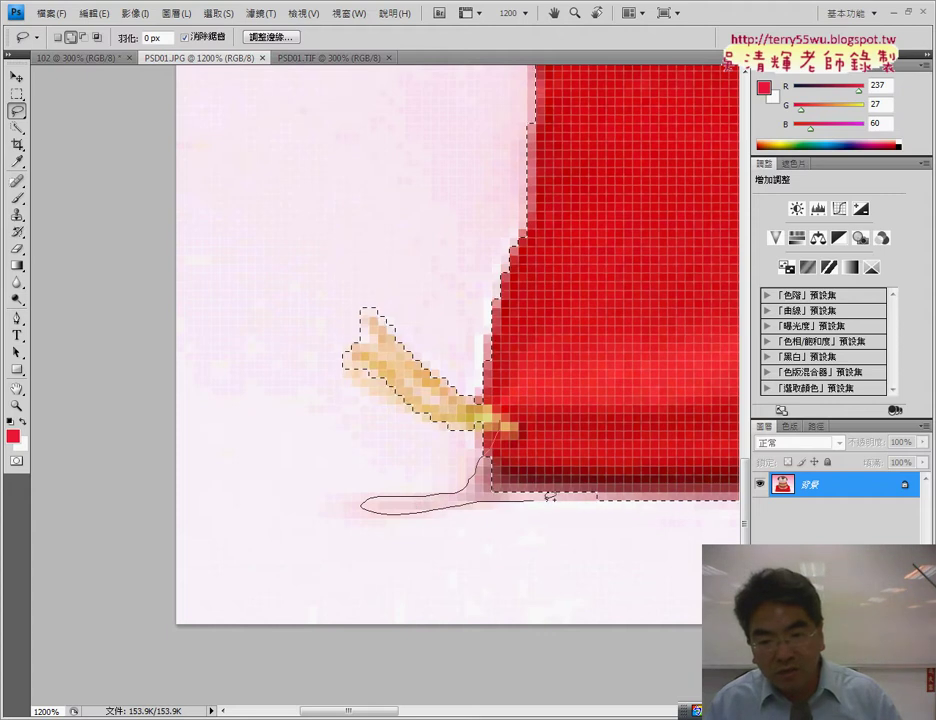
{"action": "mouse_move", "coordinate": [438, 505]}
{"action": "left_mouse_down"}
{"action": "mouse_move", "coordinate": [567, 469]}
{"action": "mouse_move", "coordinate": [568, 456]}
{"action": "left_mouse_up"}
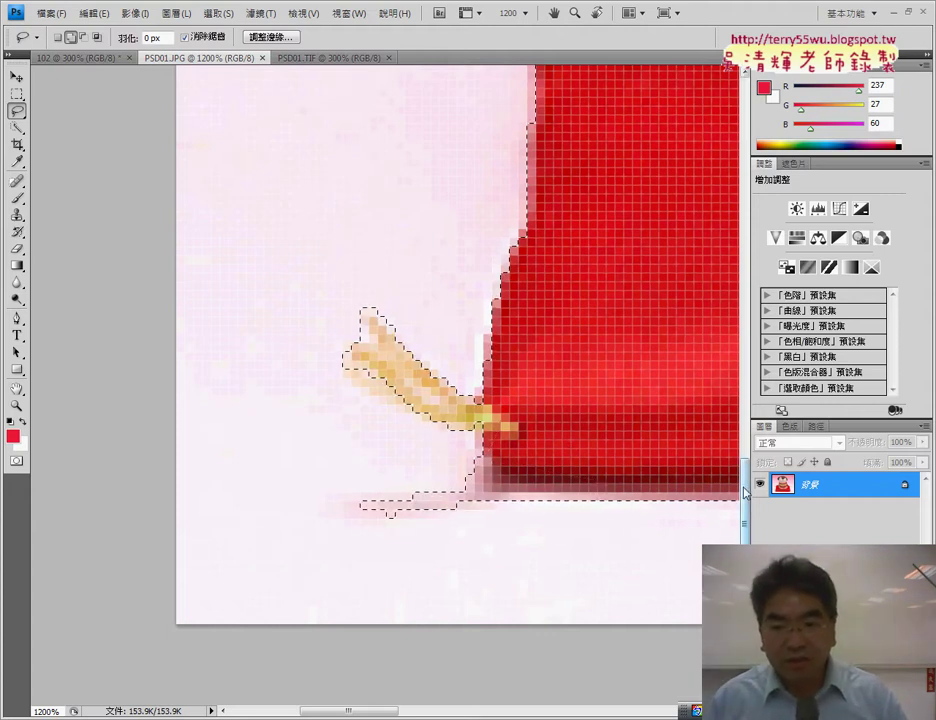
Step: Add the upper left tassel to the selection
{"action": "left_click_drag", "start_coordinate": [745, 490], "coordinate": [755, 415]}
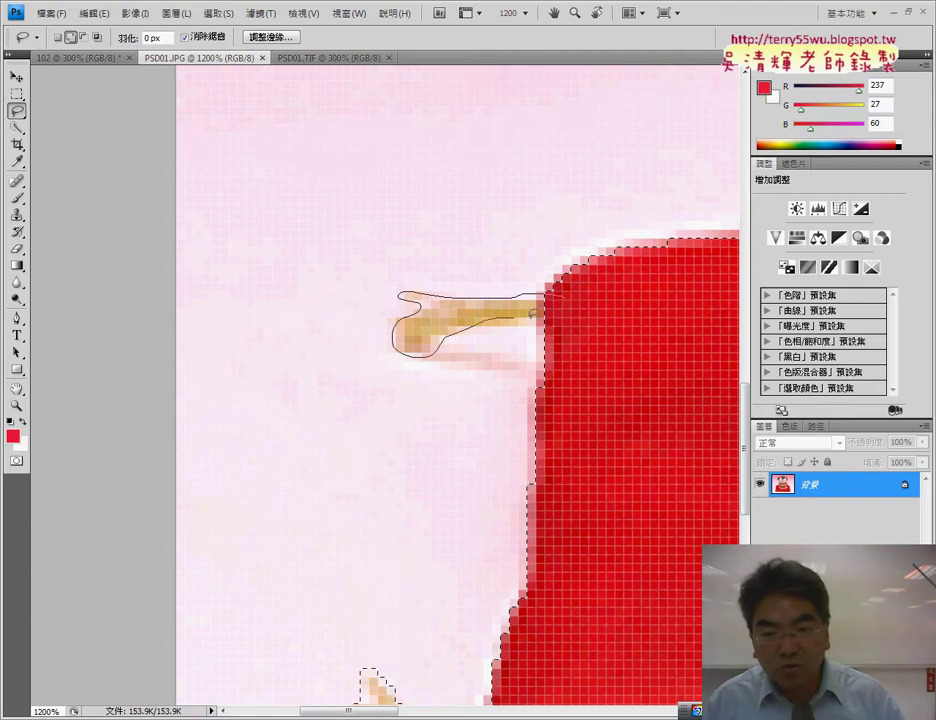
{"action": "left_click_drag", "start_coordinate": [577, 315], "coordinate": [697, 321]}
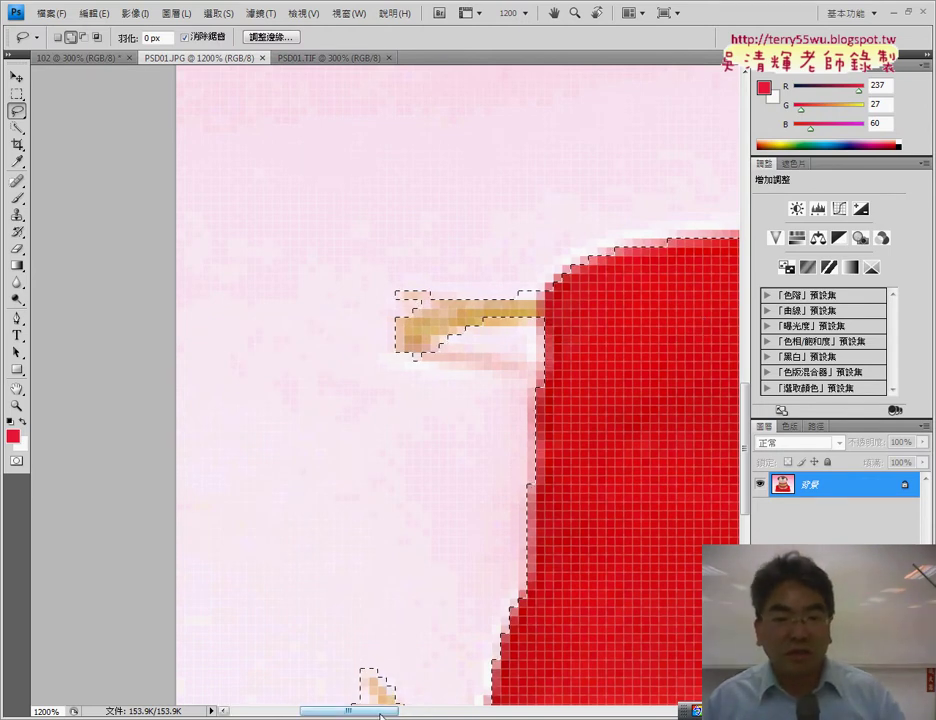
{"action": "left_click_drag", "start_coordinate": [355, 711], "coordinate": [420, 711]}
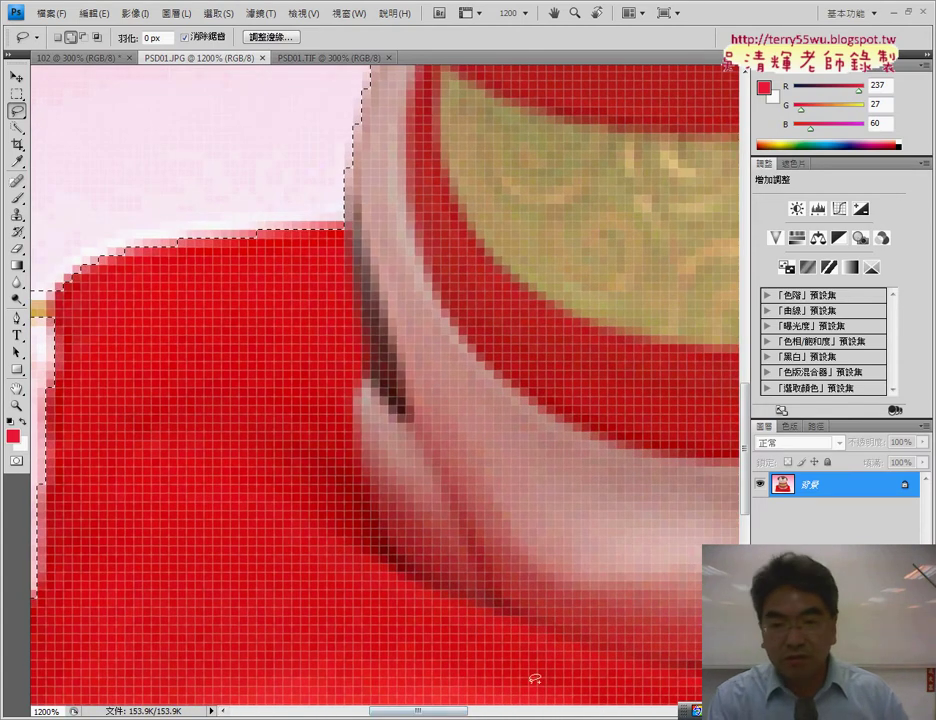
Step: Zoom out, switch to document 102 and paste the figurine with Ctrl+V as Layer 1
{"action": "key", "text": "ctrl+minus"}
{"action": "key", "text": "ctrl+minus"}
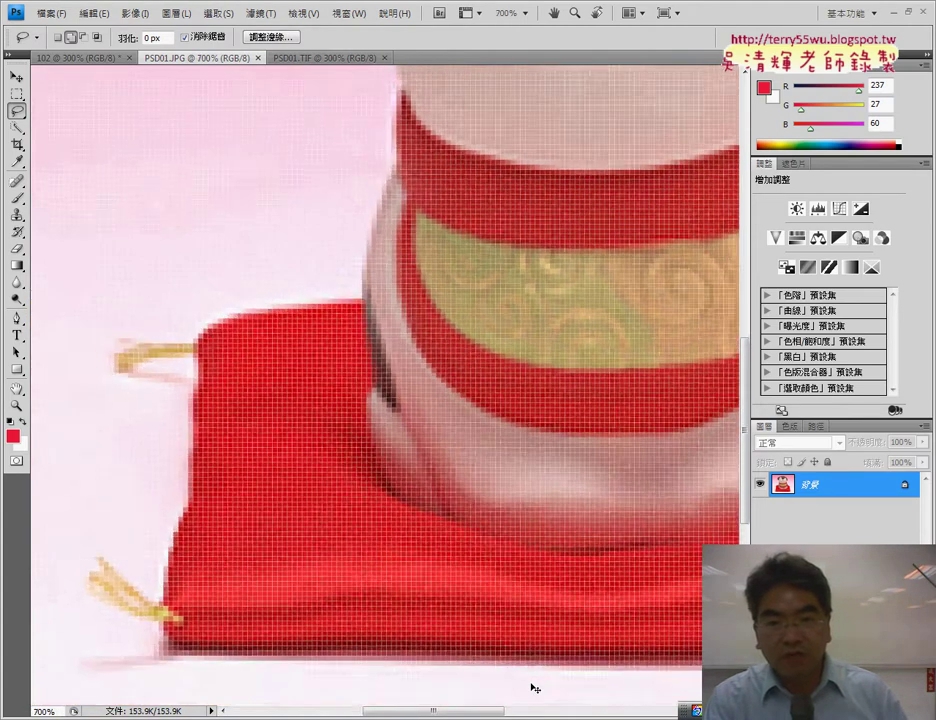
{"action": "key", "text": "ctrl+minus"}
{"action": "key", "text": "ctrl+minus"}
{"action": "key", "text": "ctrl+minus"}
{"action": "key", "text": "ctrl+minus"}
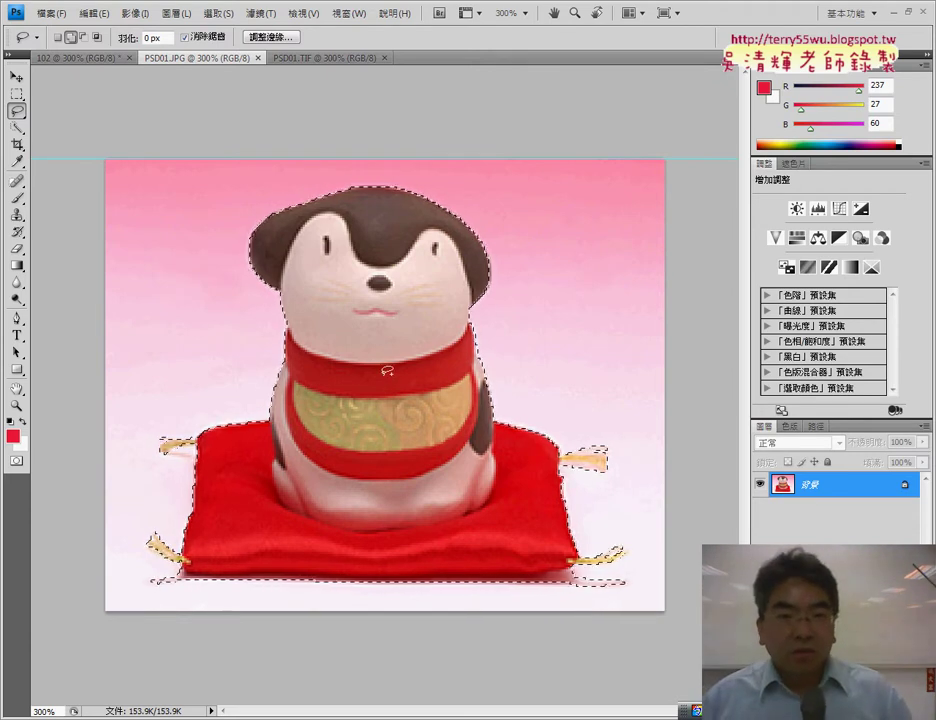
{"action": "left_click", "coordinate": [80, 58]}
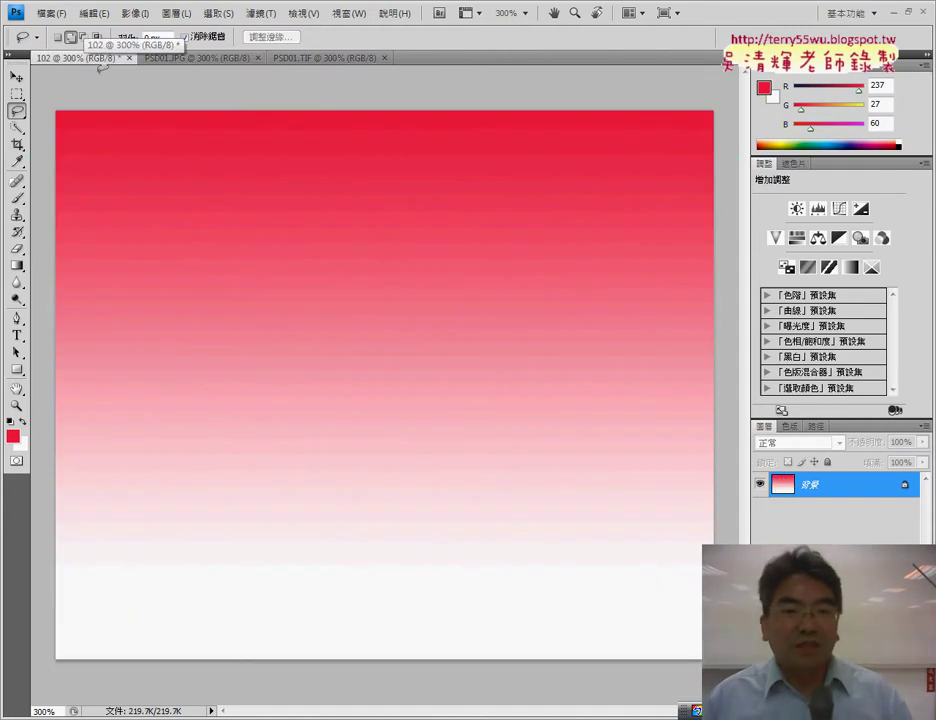
{"action": "left_click", "coordinate": [215, 60]}
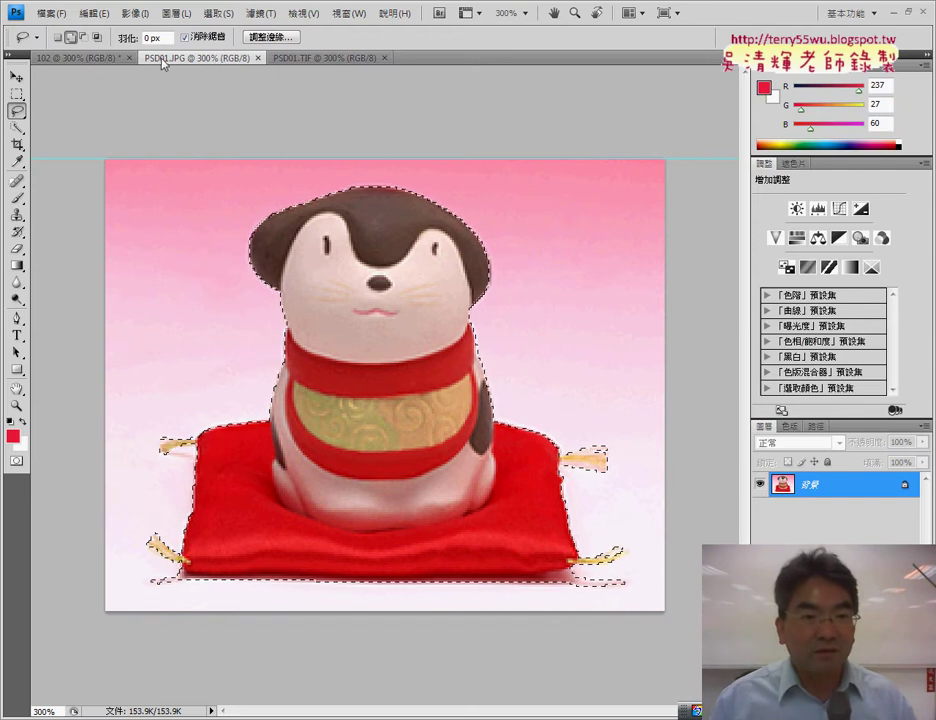
{"action": "left_click", "coordinate": [113, 60]}
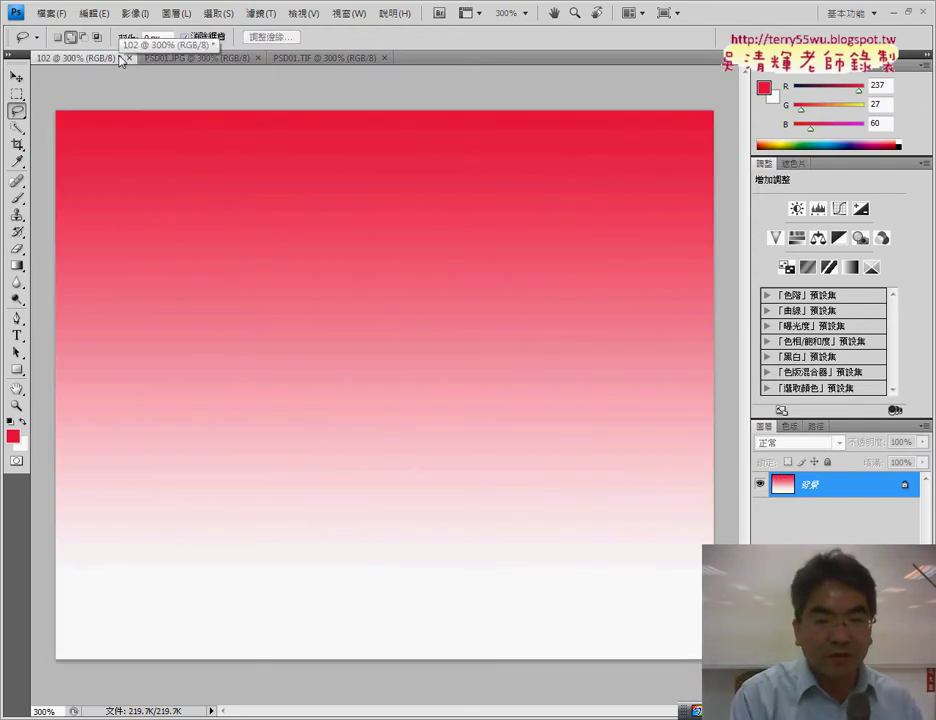
{"action": "key", "text": "ctrl+v"}
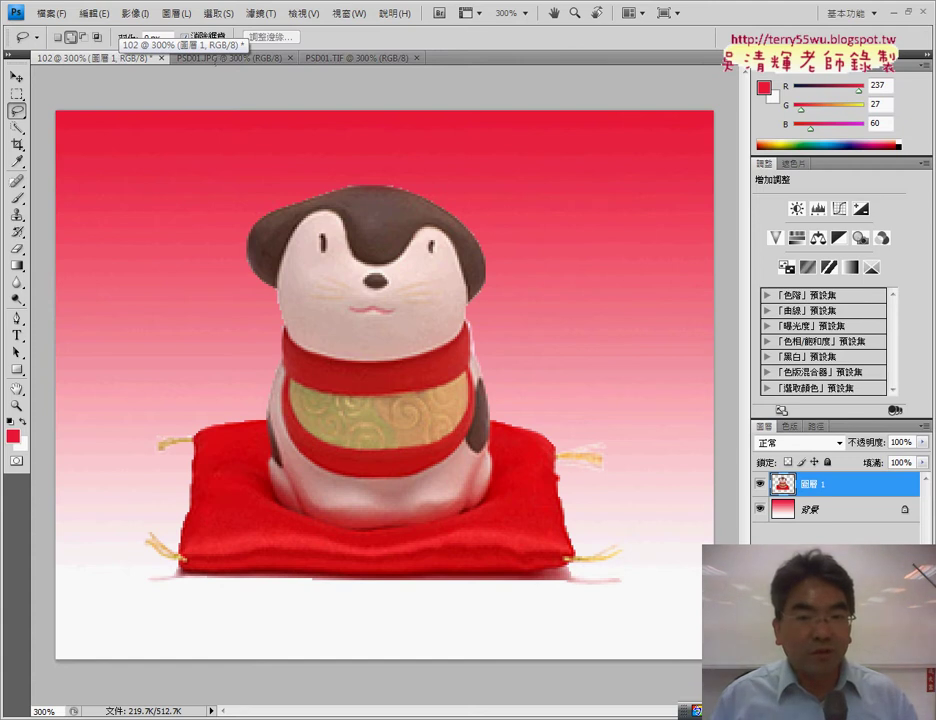
Step: With the Move tool, drag the figurine and cushion down-left, checking the placement against PSD01.TIF
{"action": "left_click", "coordinate": [336, 60]}
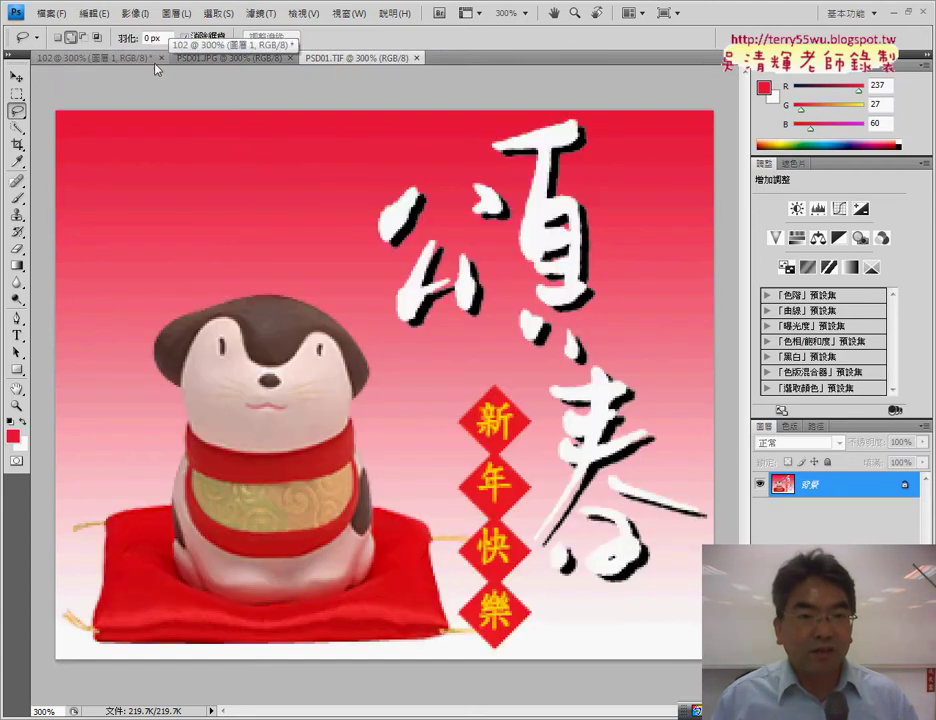
{"action": "left_click", "coordinate": [123, 60]}
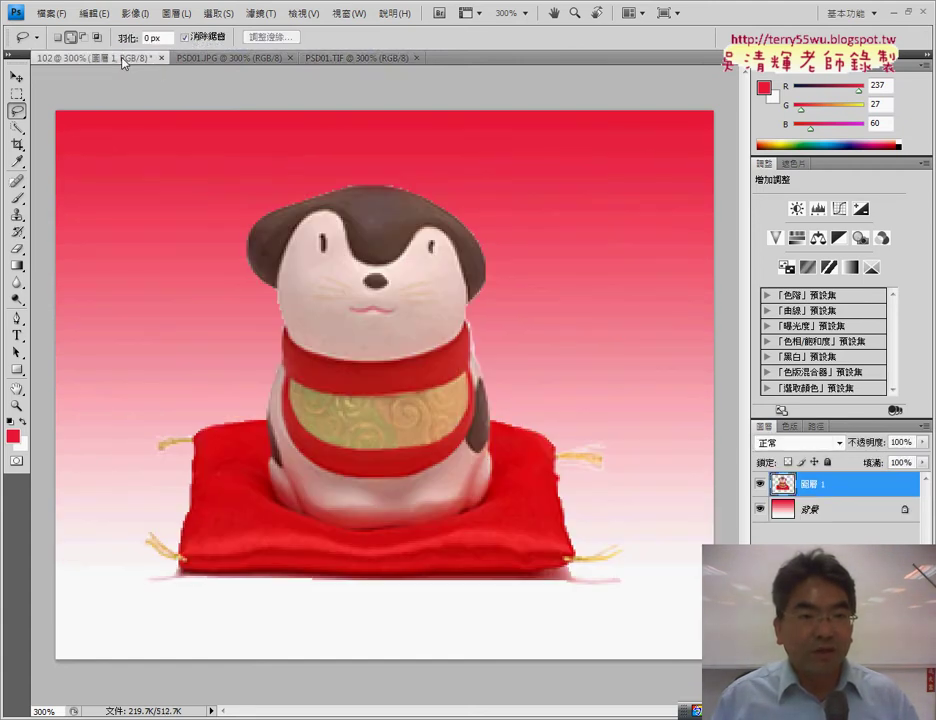
{"action": "left_click", "coordinate": [17, 77]}
{"action": "left_click_drag", "start_coordinate": [343, 311], "coordinate": [270, 372]}
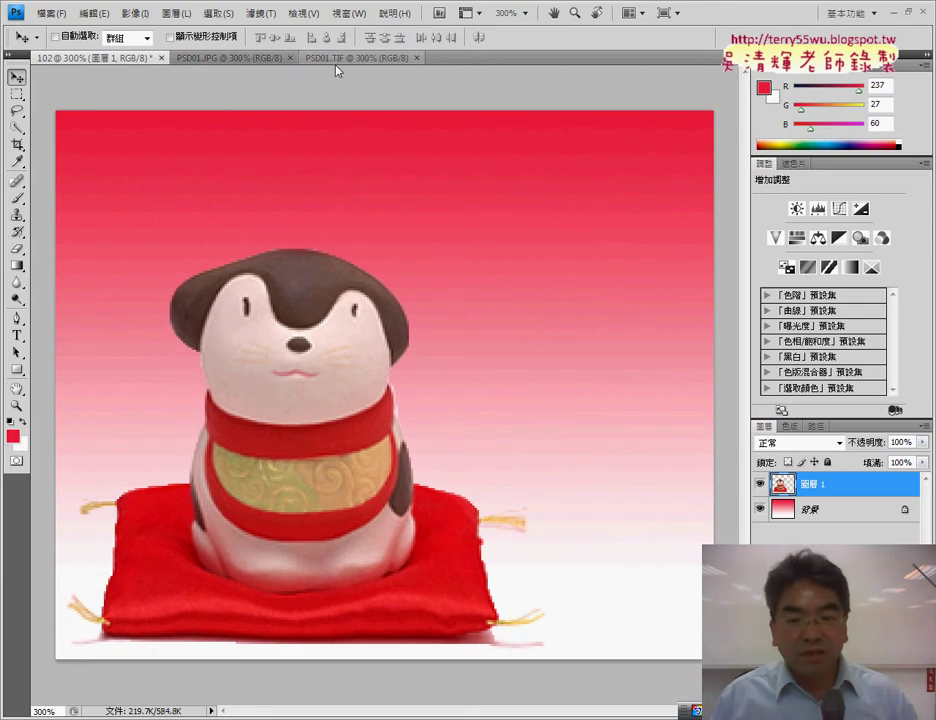
{"action": "left_click", "coordinate": [340, 58]}
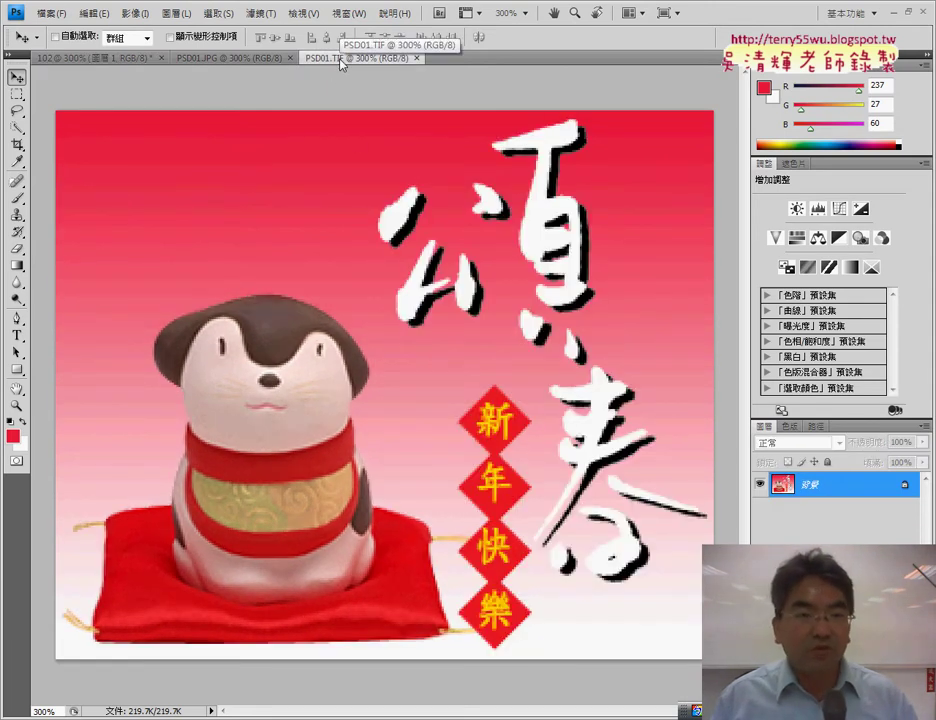
{"action": "left_click", "coordinate": [126, 60]}
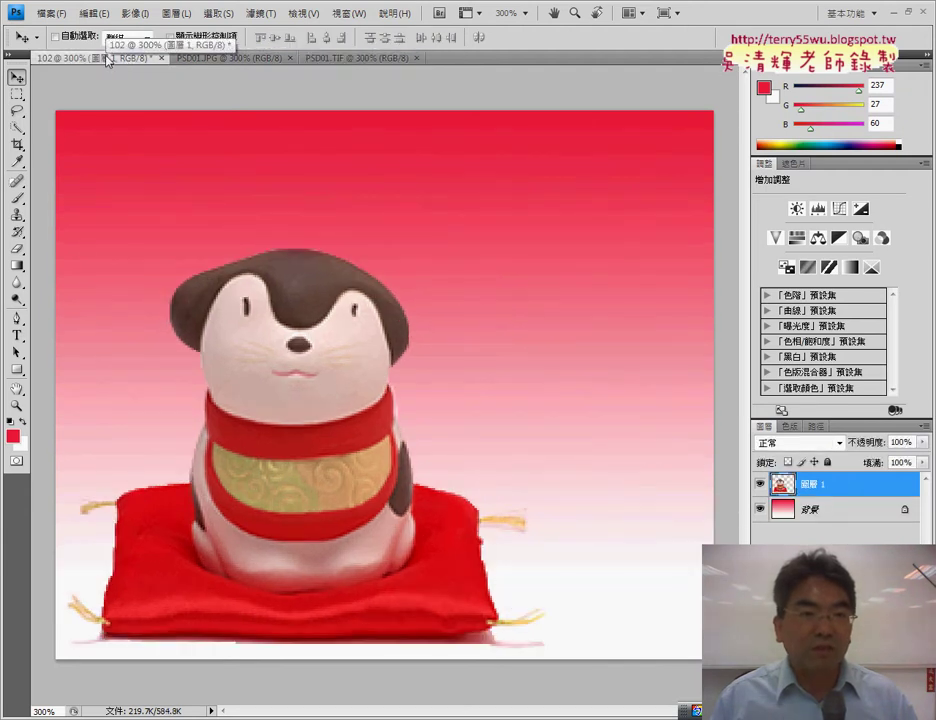
{"action": "left_click", "coordinate": [97, 14]}
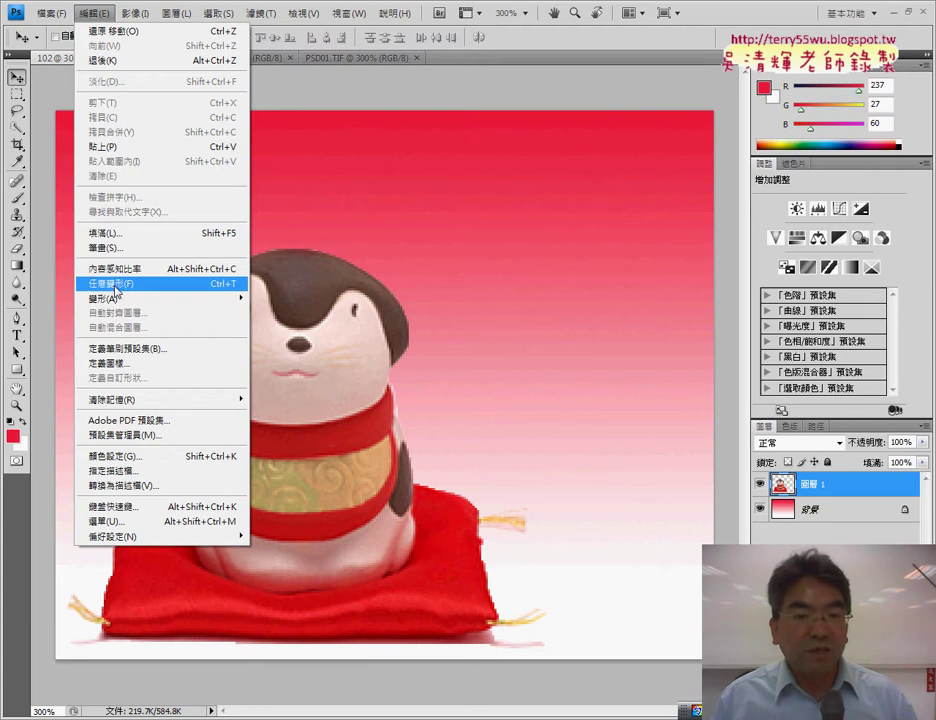
{"action": "mouse_move", "coordinate": [104, 298]}
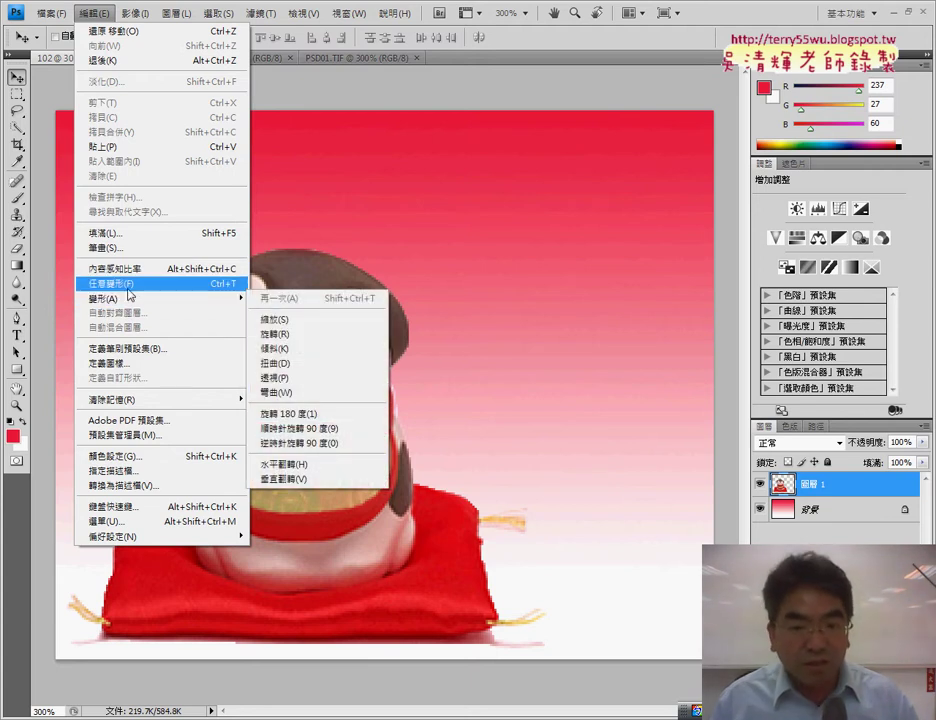
{"action": "left_click", "coordinate": [435, 85]}
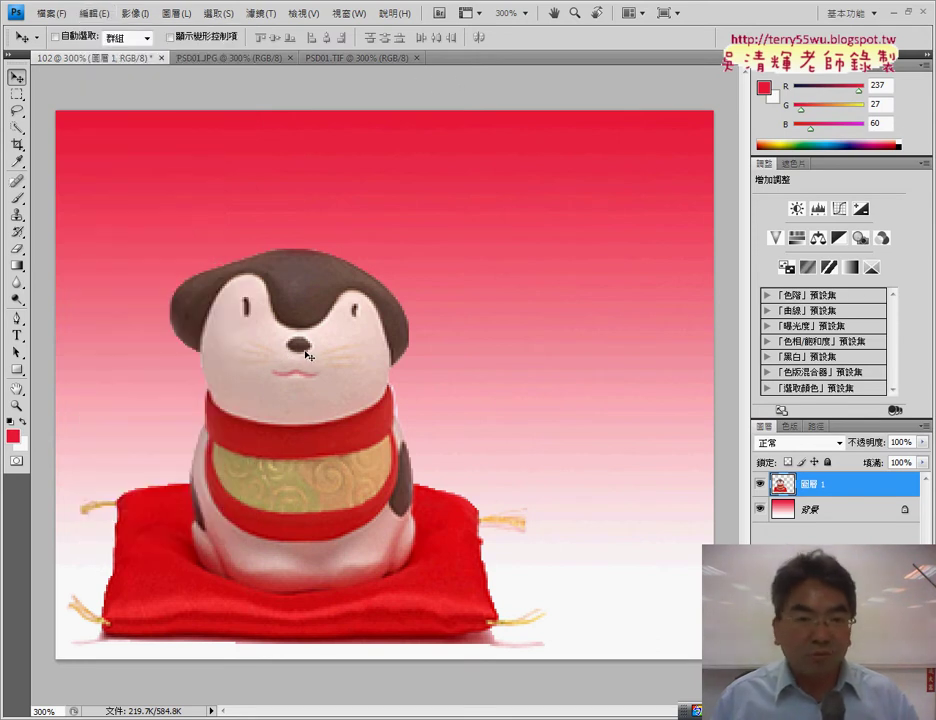
{"action": "left_click", "coordinate": [50, 13]}
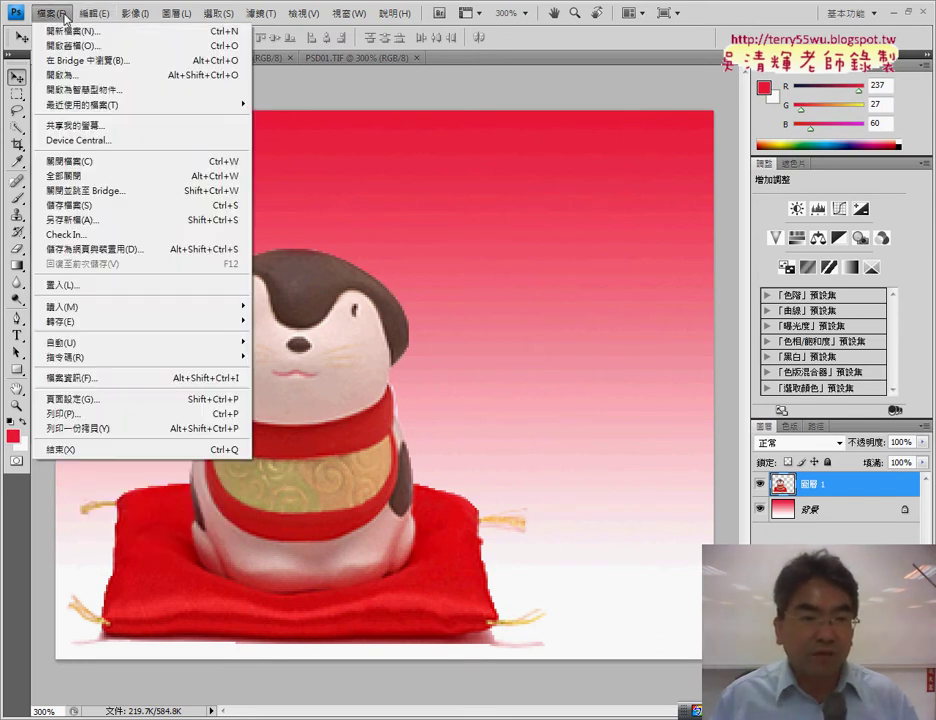
{"action": "left_click", "coordinate": [95, 13]}
{"action": "left_click", "coordinate": [103, 14]}
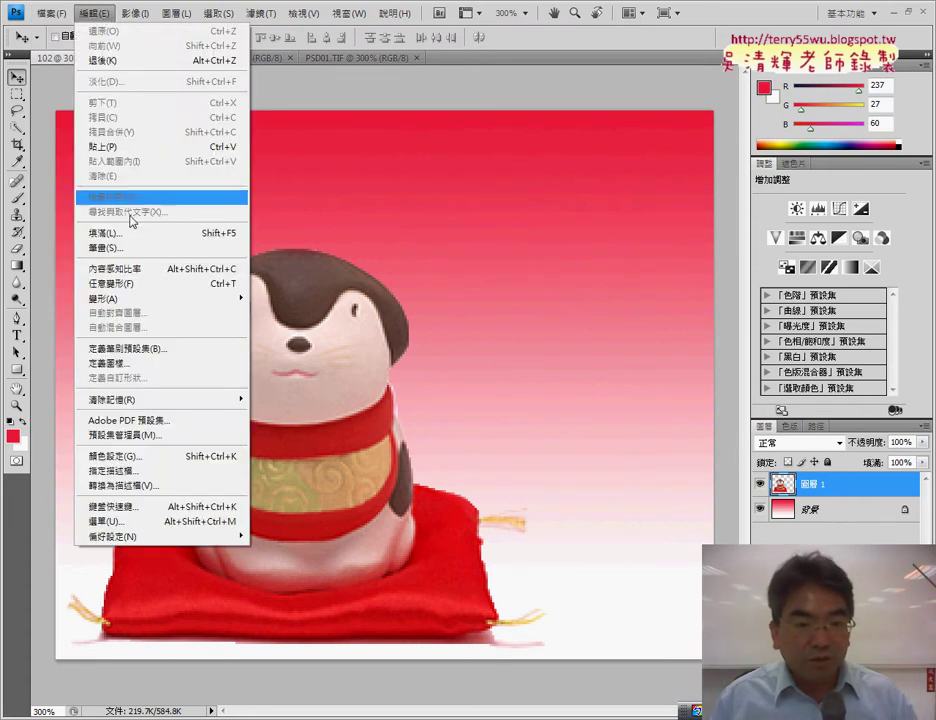
{"action": "left_click", "coordinate": [143, 284]}
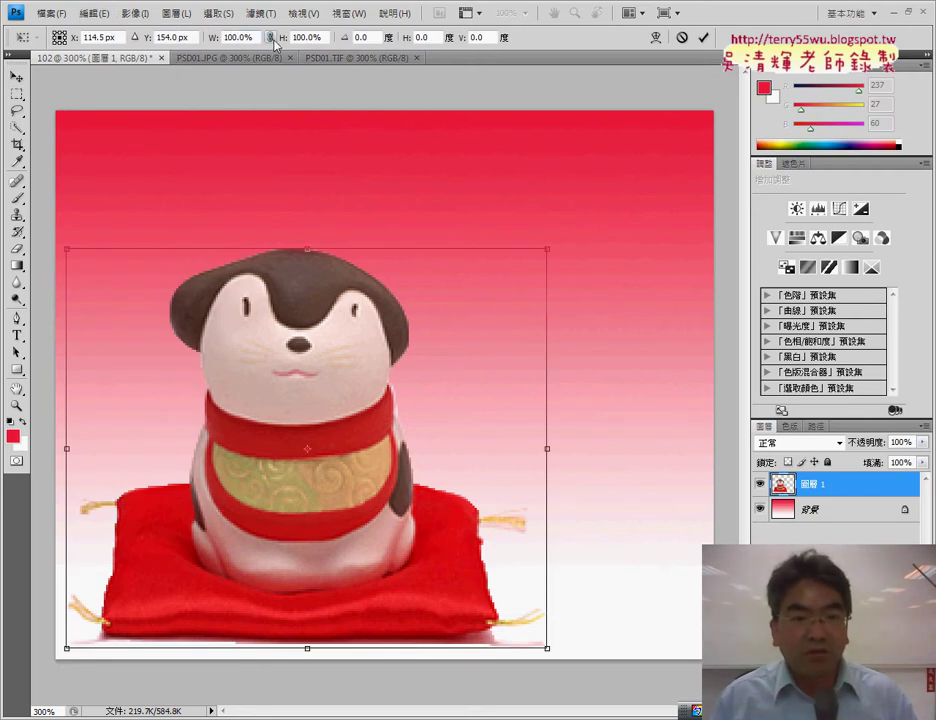
{"action": "left_click", "coordinate": [95, 13]}
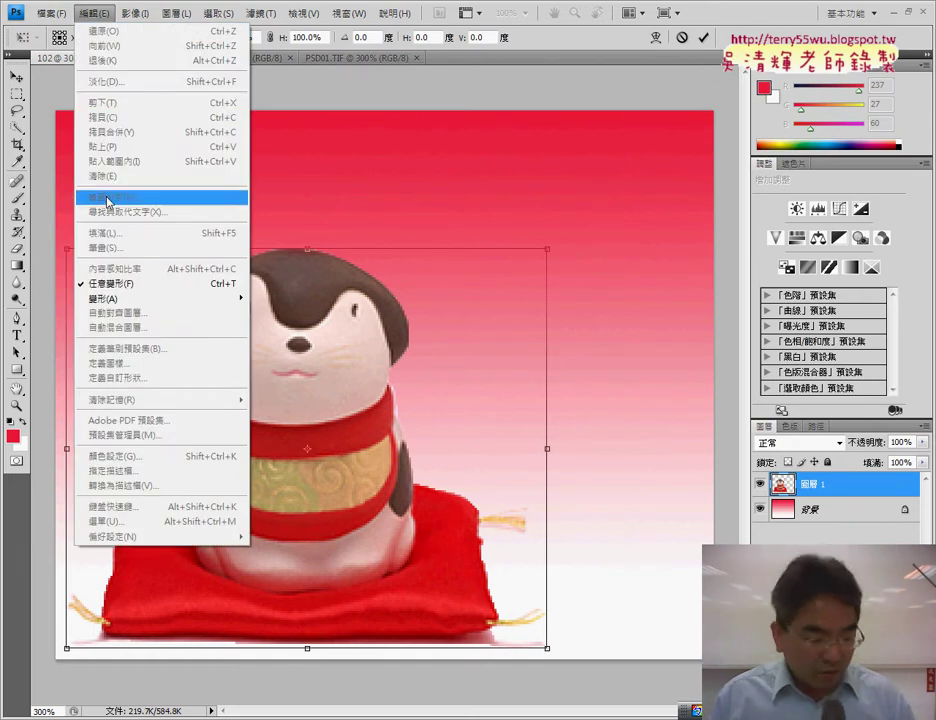
{"action": "mouse_move", "coordinate": [104, 298]}
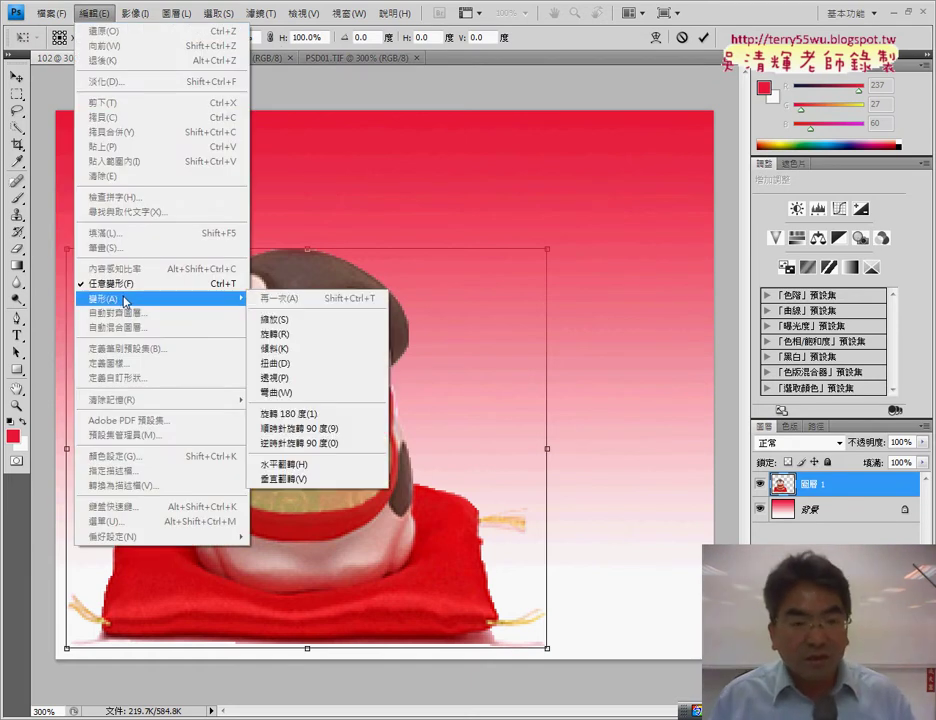
{"action": "left_click", "coordinate": [175, 13]}
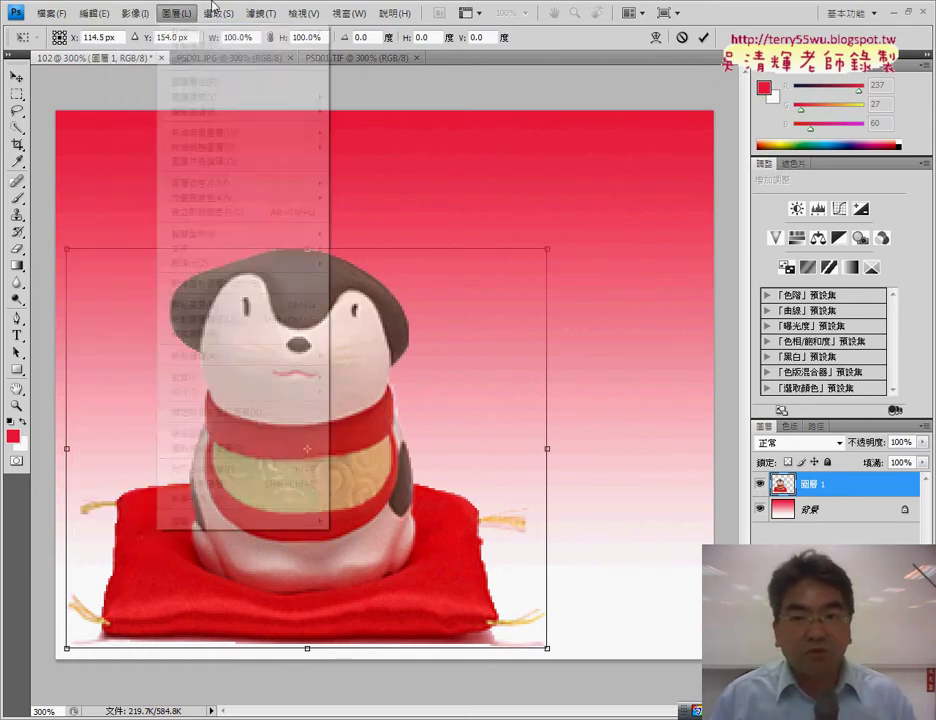
{"action": "left_click", "coordinate": [553, 47]}
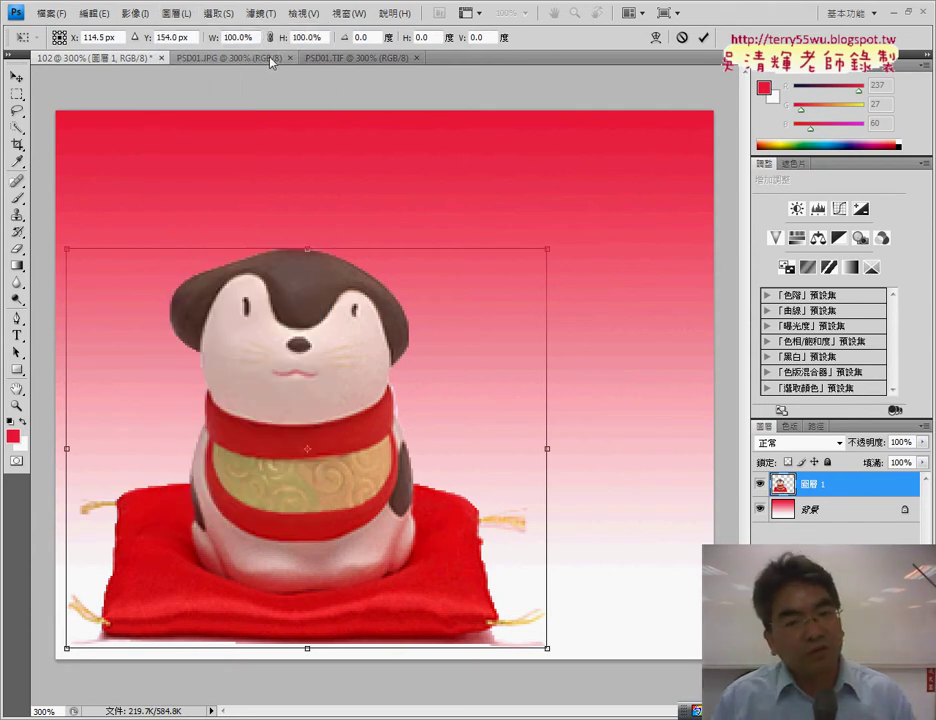
{"action": "left_click", "coordinate": [343, 59]}
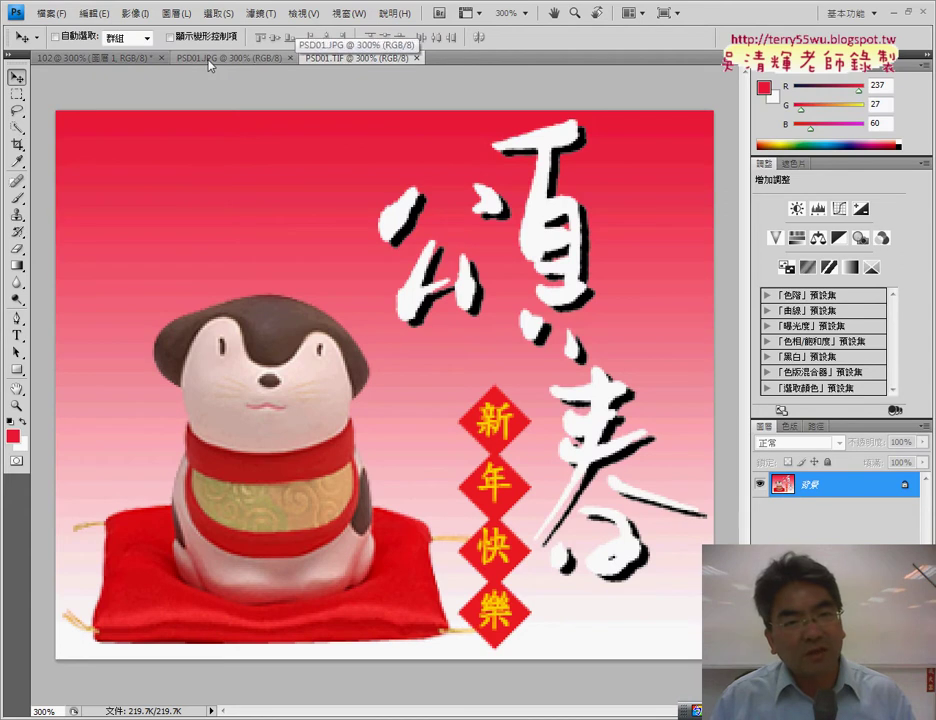
{"action": "left_click", "coordinate": [115, 58]}
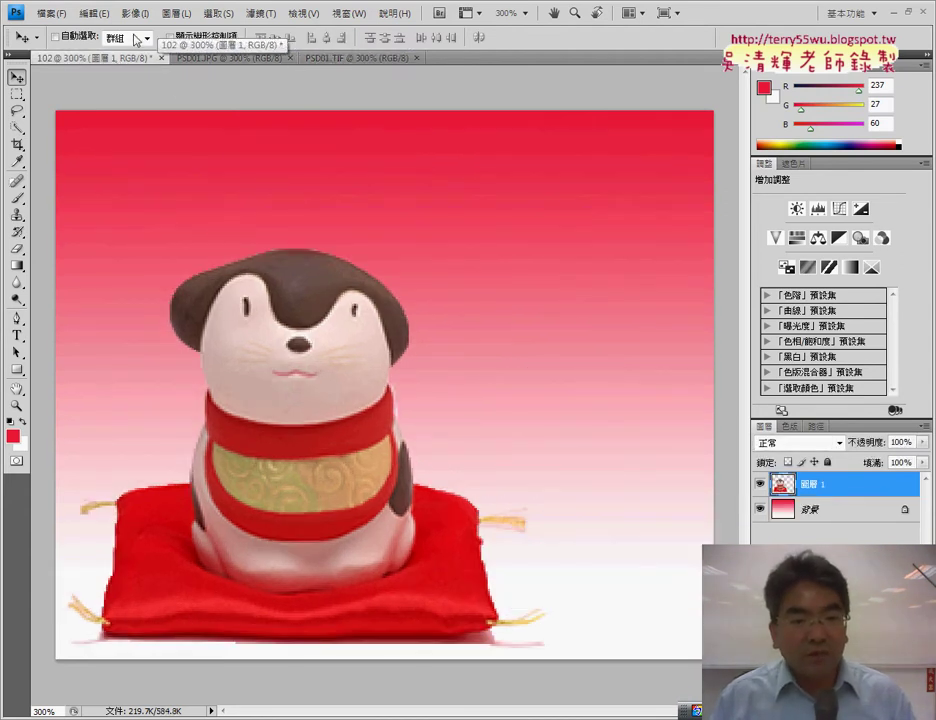
{"action": "left_click", "coordinate": [94, 13]}
{"action": "left_click", "coordinate": [130, 284]}
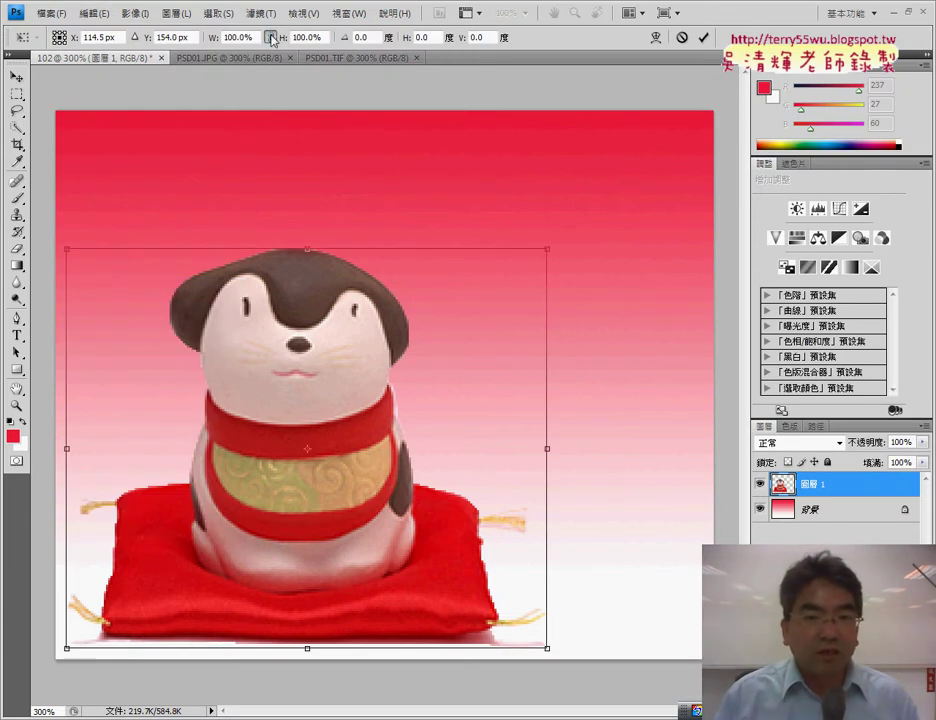
{"action": "double_click", "coordinate": [240, 38]}
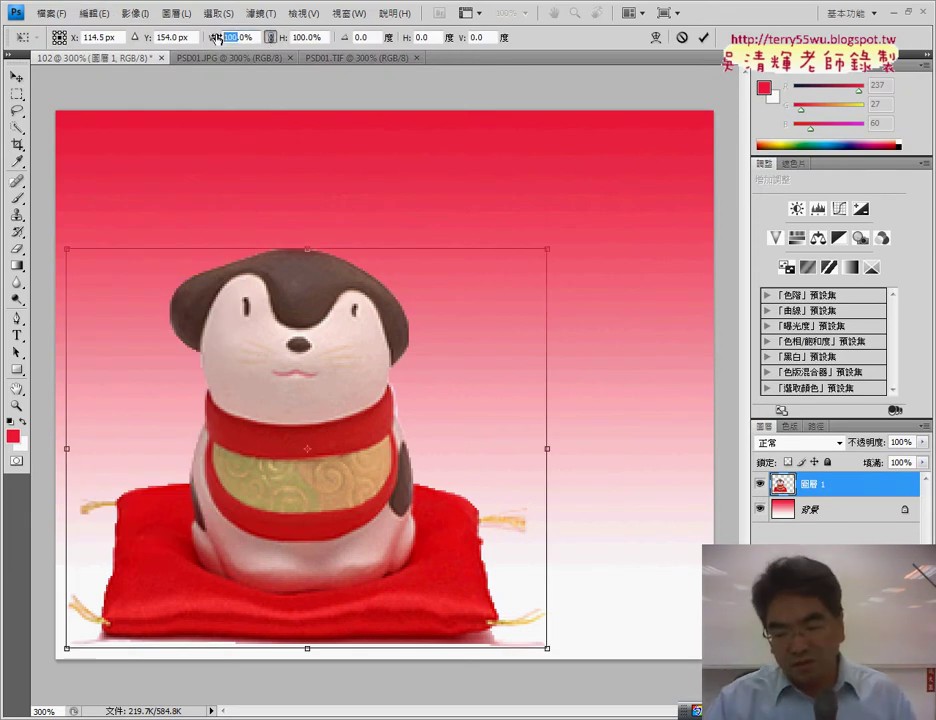
{"action": "type", "text": "7"}
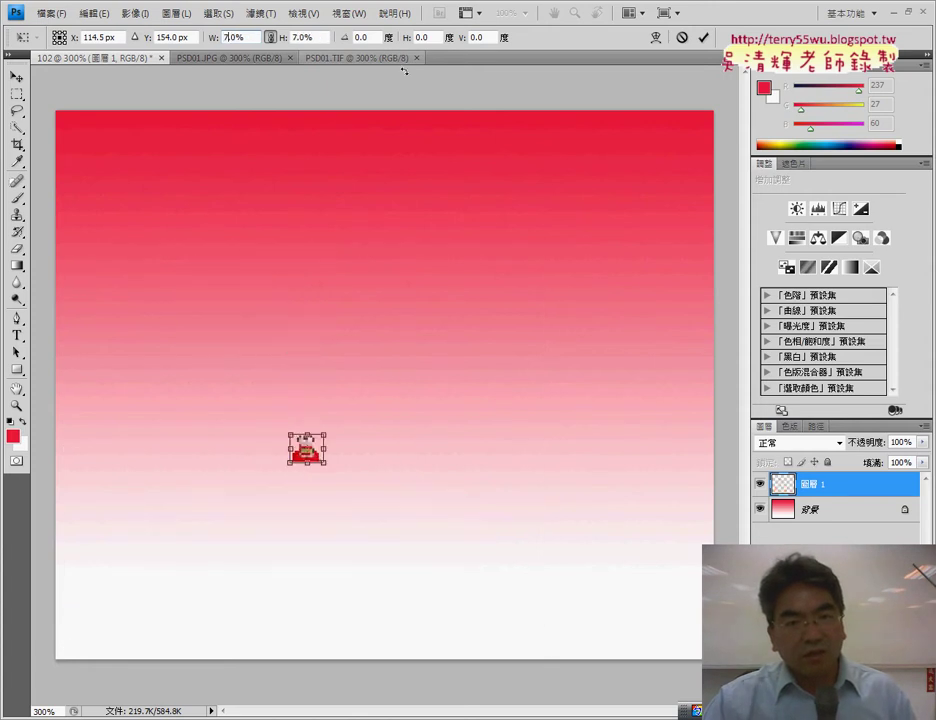
{"action": "type", "text": "5"}
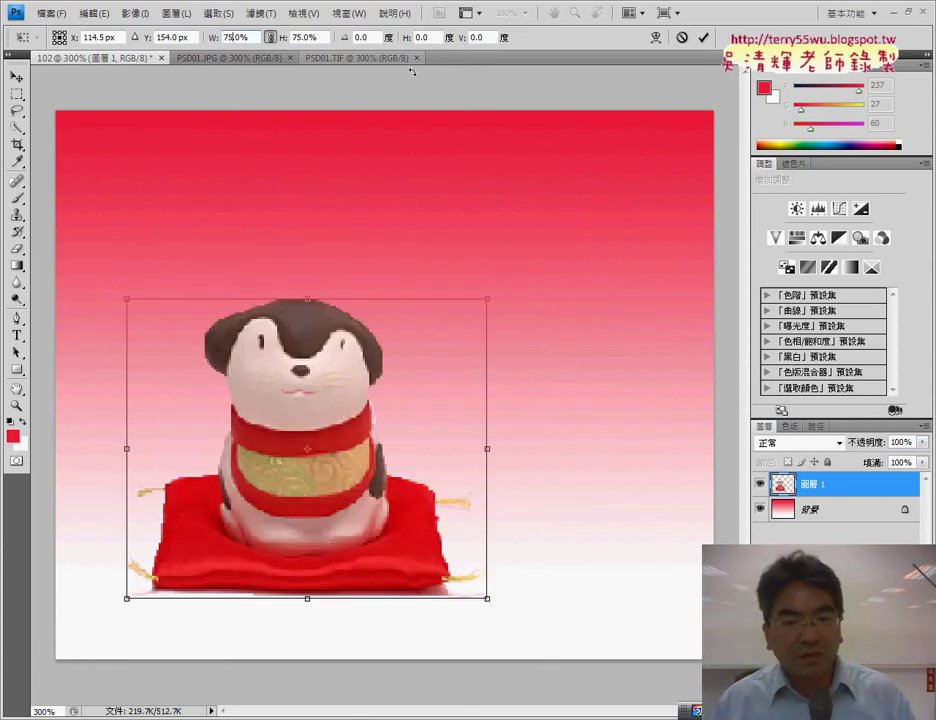
{"action": "left_click", "coordinate": [380, 59]}
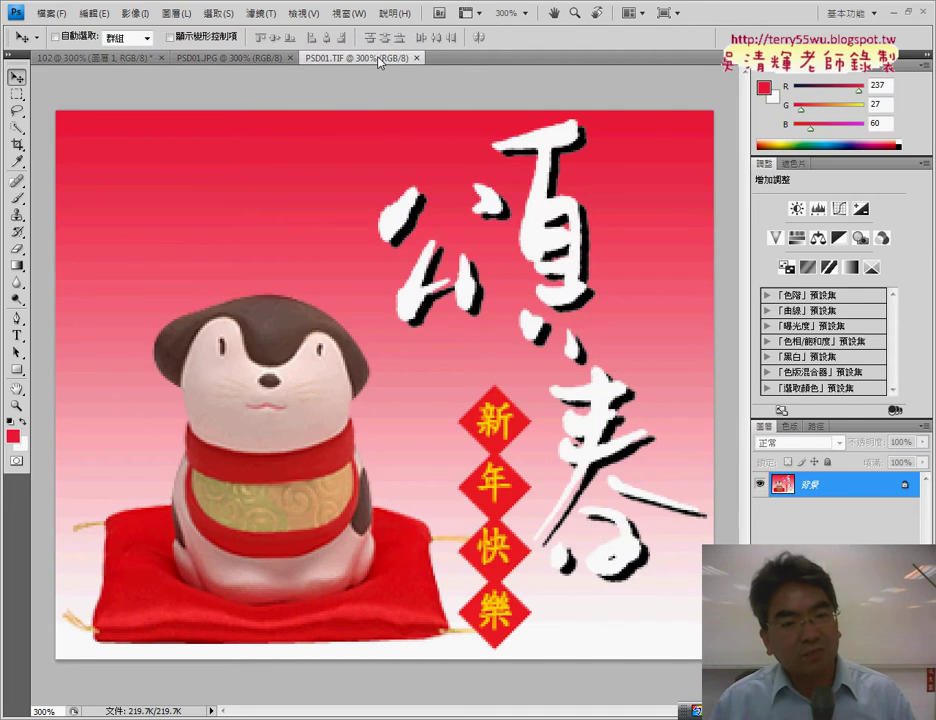
{"action": "left_click", "coordinate": [115, 58]}
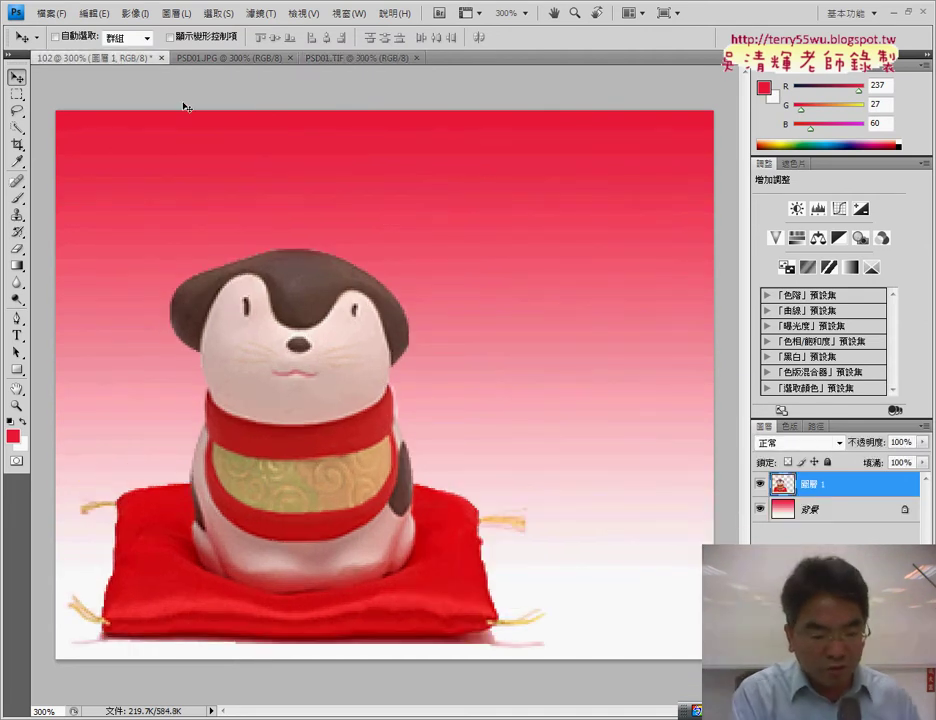
Step: Scale the figurine and cushion to 80% width with linked proportions, then shift them down-left
{"action": "key", "text": "ctrl+t"}
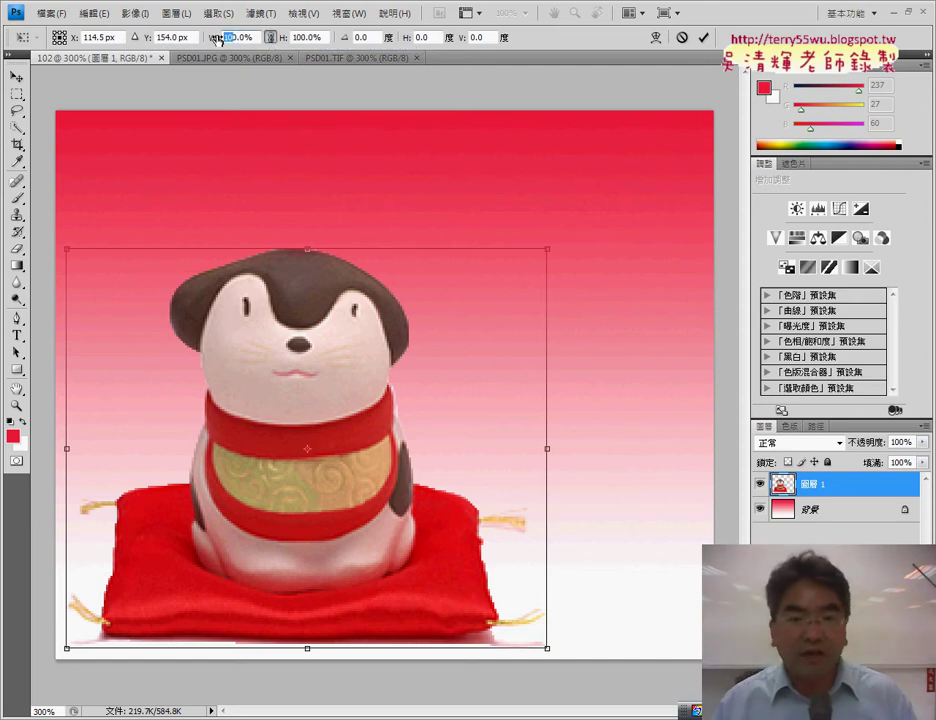
{"action": "type", "text": "80"}
{"action": "key", "text": "Return"}
{"action": "mouse_move", "coordinate": [293, 382]}
{"action": "left_mouse_down"}
{"action": "mouse_move", "coordinate": [274, 386]}
{"action": "mouse_move", "coordinate": [257, 409]}
{"action": "left_mouse_up"}
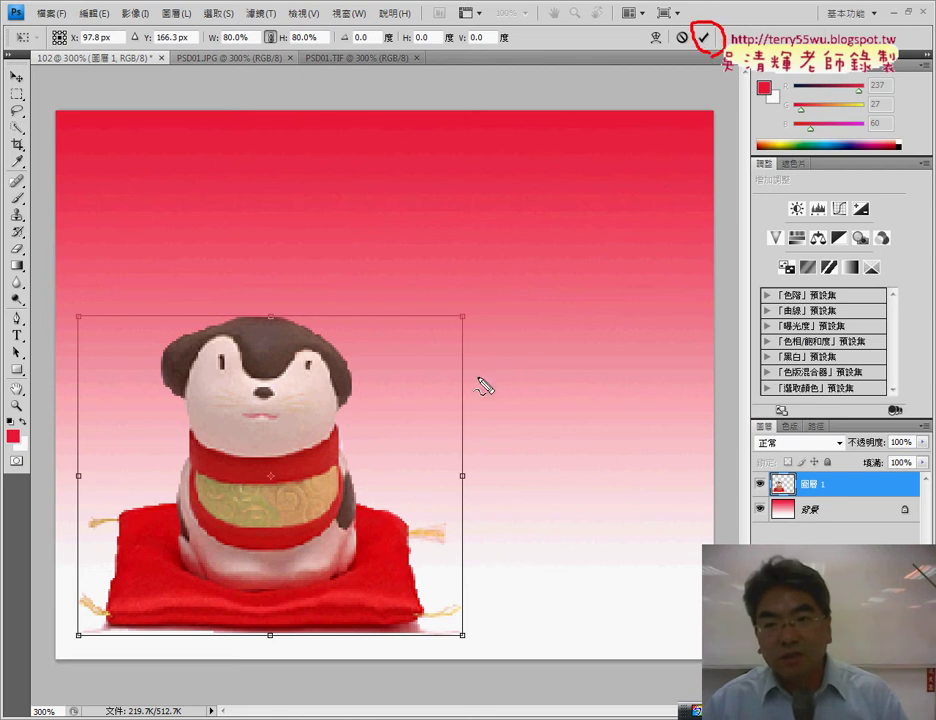
{"action": "left_click_drag", "start_coordinate": [464, 392], "coordinate": [668, 168]}
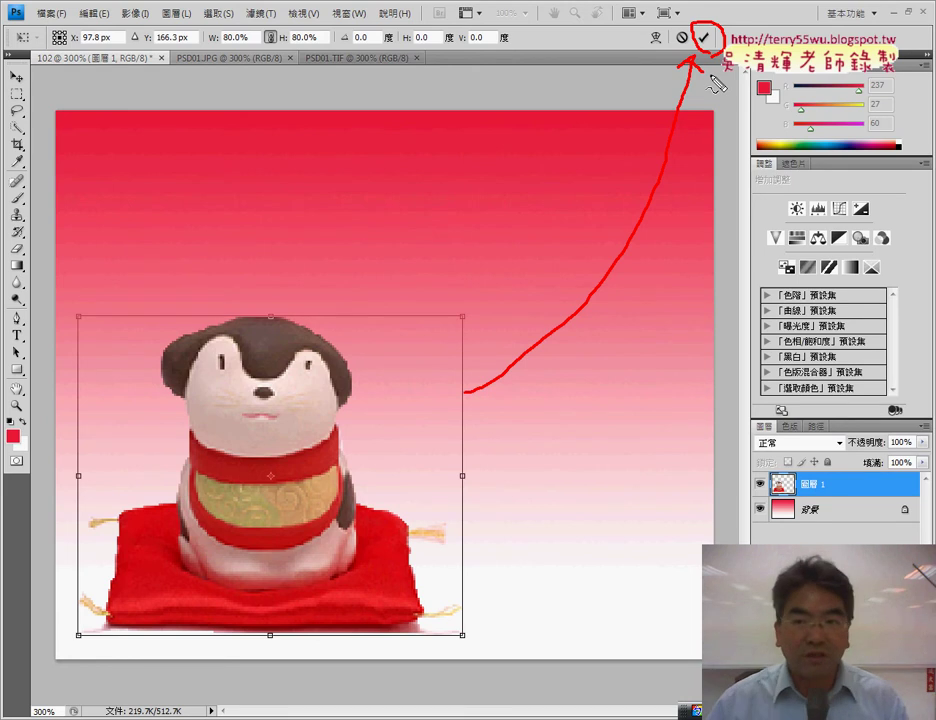
{"action": "key", "text": "Escape"}
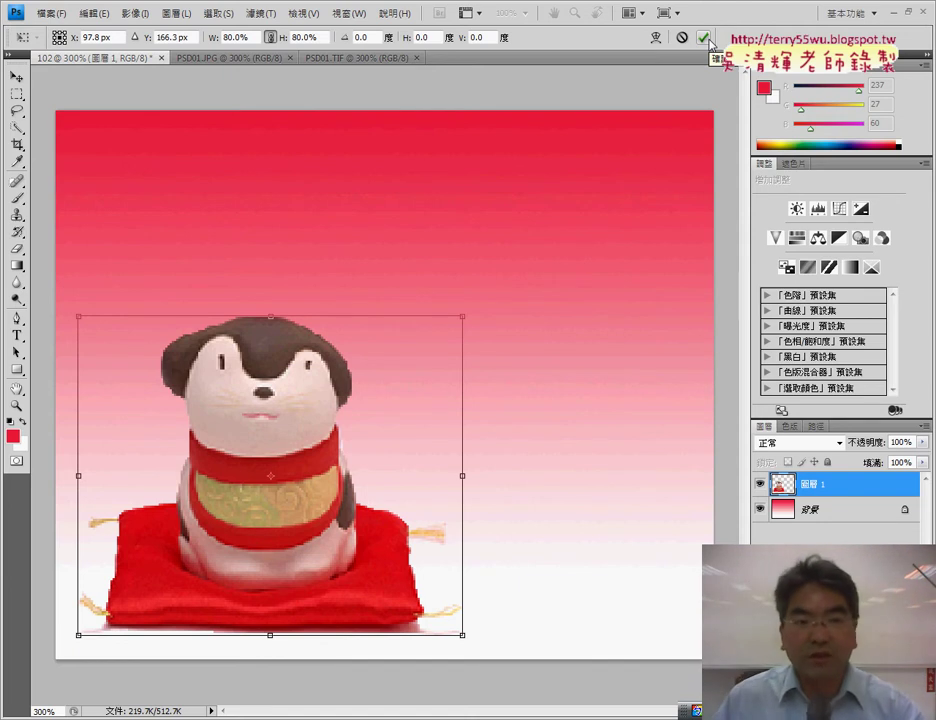
Step: Apply the pending 80% transform, then switch to the Lasso tool
{"action": "left_click", "coordinate": [17, 130]}
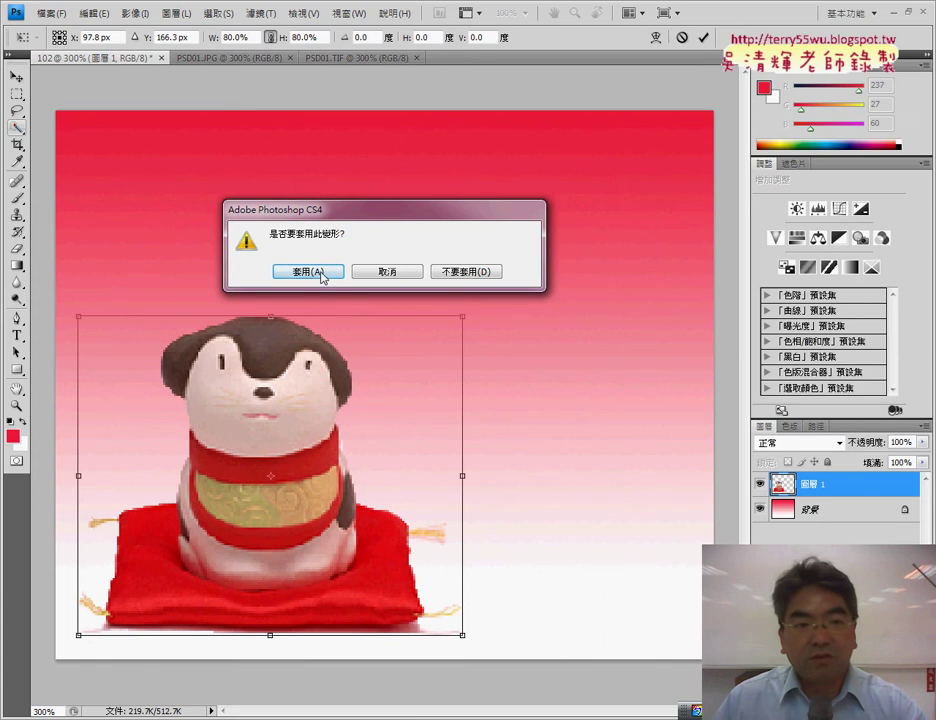
{"action": "left_click", "coordinate": [307, 272]}
{"action": "right_click", "coordinate": [17, 130]}
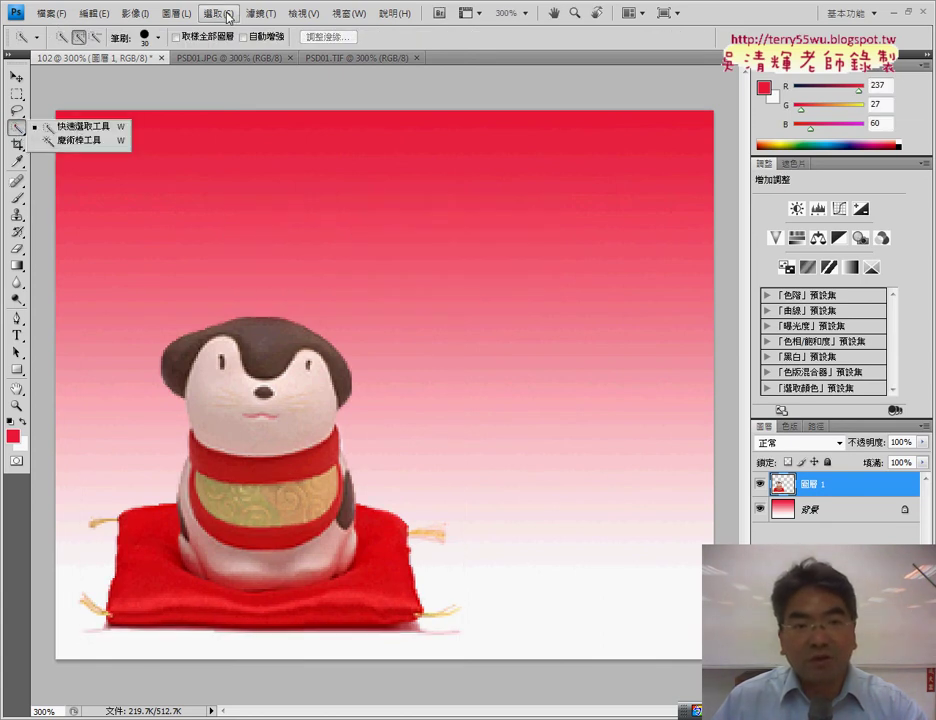
{"action": "left_click", "coordinate": [219, 15]}
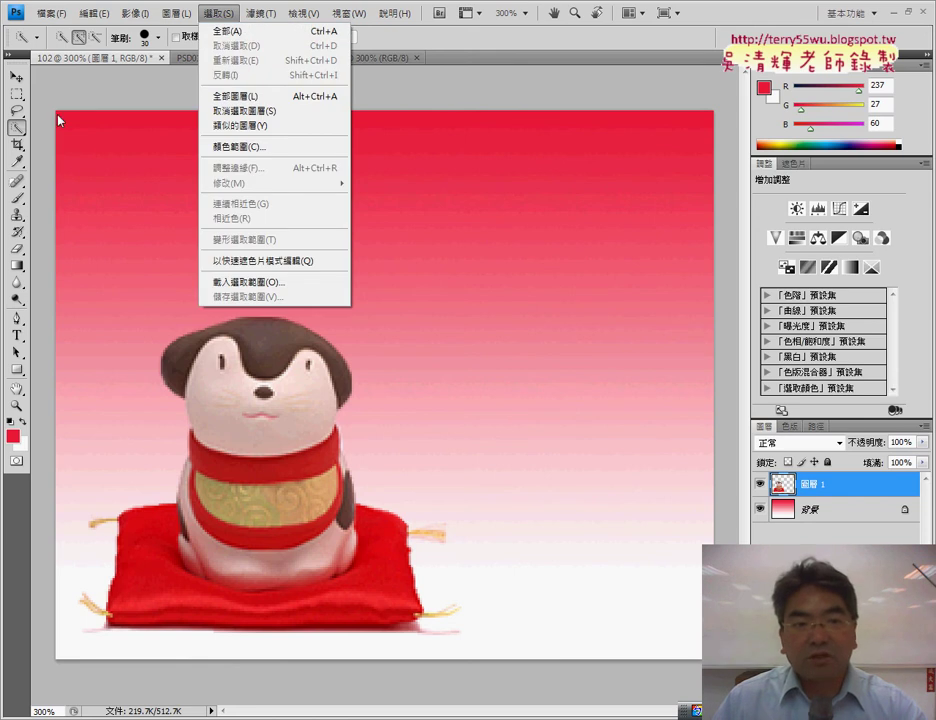
{"action": "left_click", "coordinate": [17, 112]}
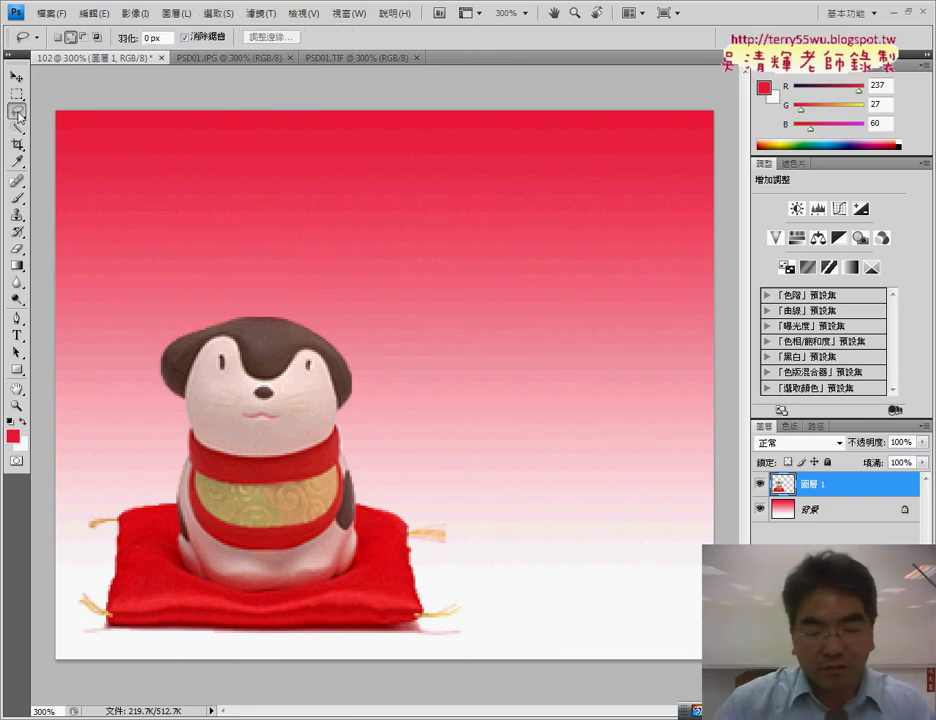